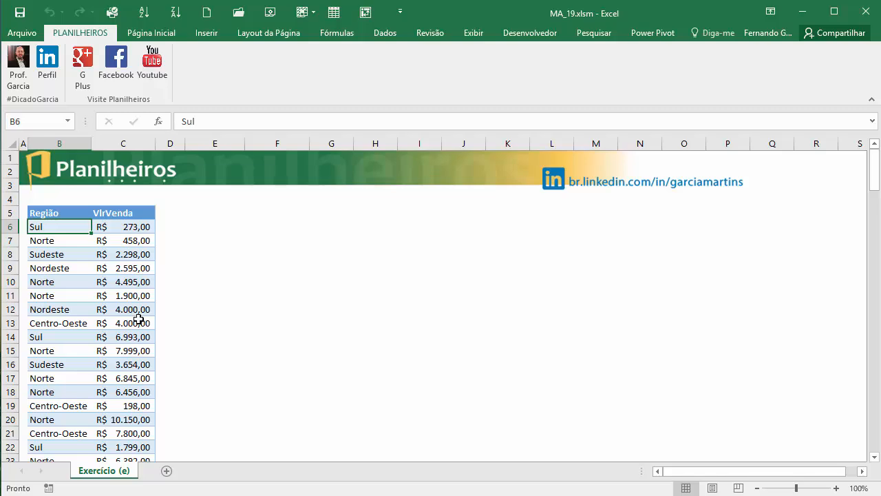
- Look through the Região and VlrVenda sales records down to the last row and back to the start
scroll(139, 319, "down", 20)
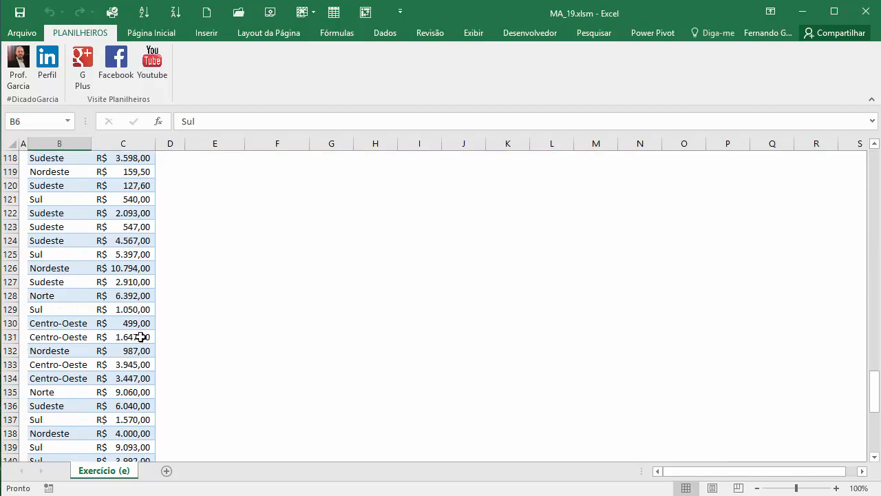
scroll(139, 336, "down", 11)
scroll(138, 337, "up", 1)
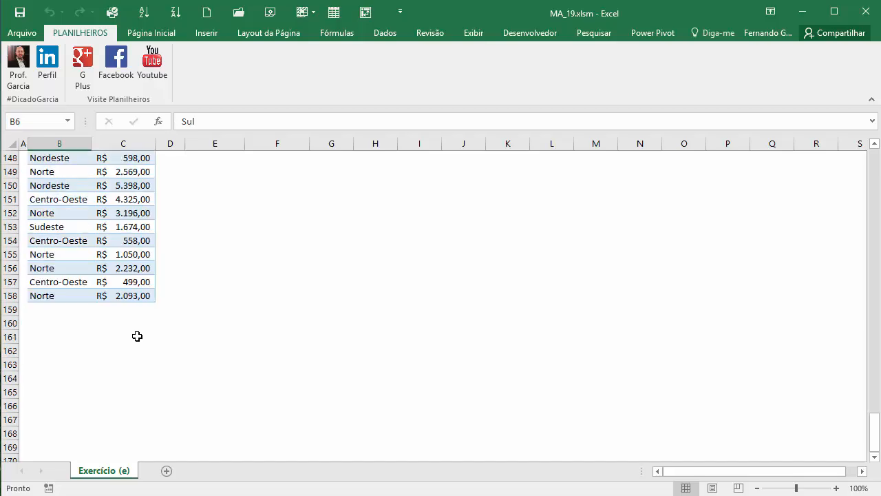
scroll(137, 336, "up", 20)
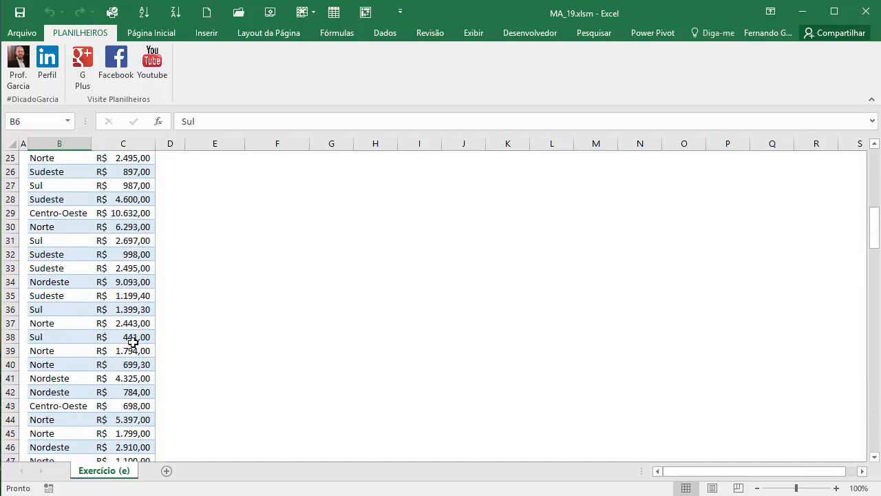
scroll(133, 342, "up", 8)
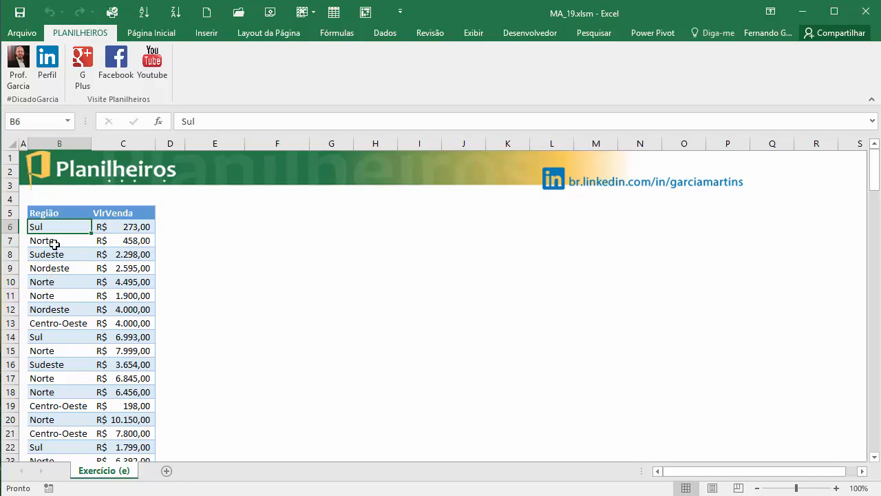
left_click(216, 282)
left_click(118, 313)
left_click(53, 268)
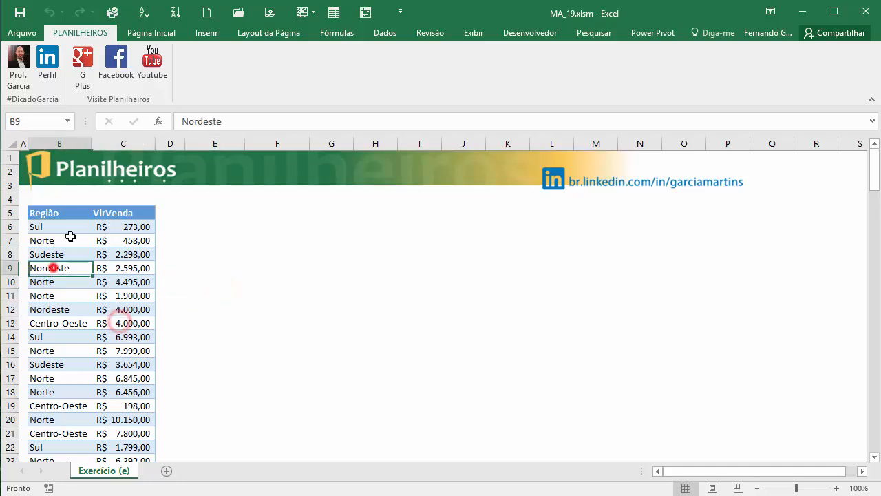
left_click(137, 280)
left_click(64, 312)
left_click(88, 254)
left_click(145, 242)
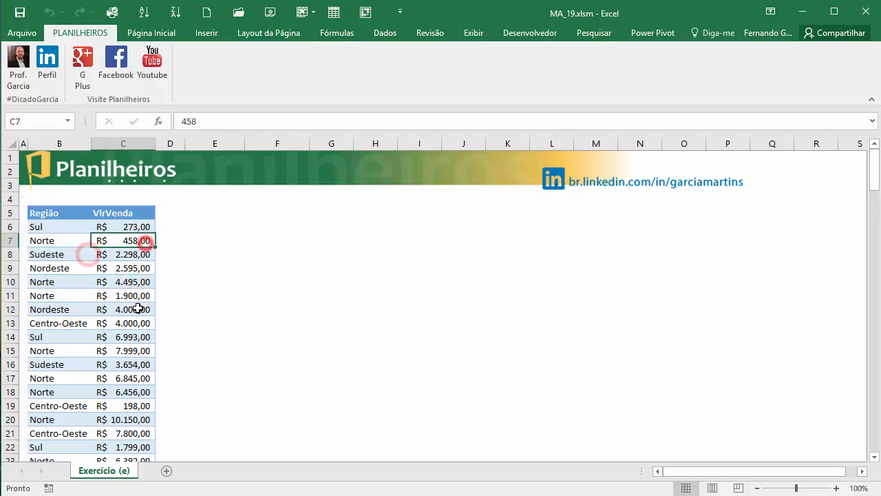
left_click(138, 309)
left_click(112, 250)
- Create a PivotTable from the sales data in B5:C158, placed on the existing worksheet at cell E5
left_click(80, 279)
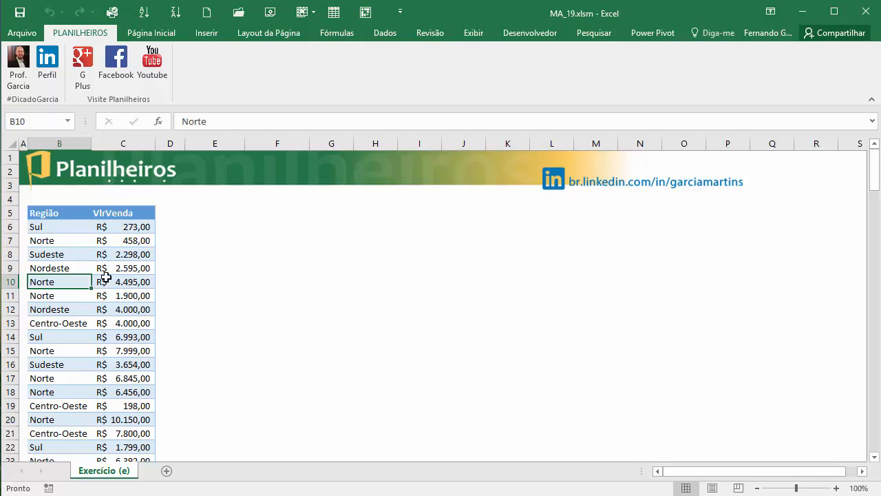
left_click(205, 35)
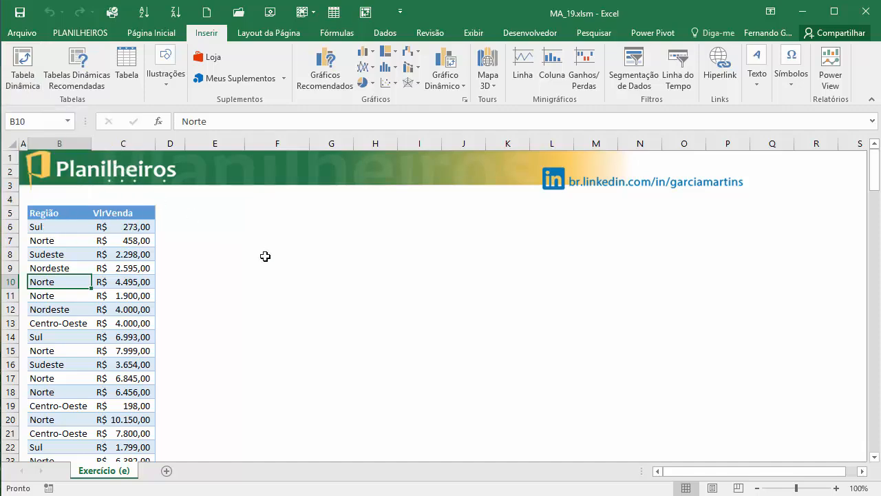
key("alt")
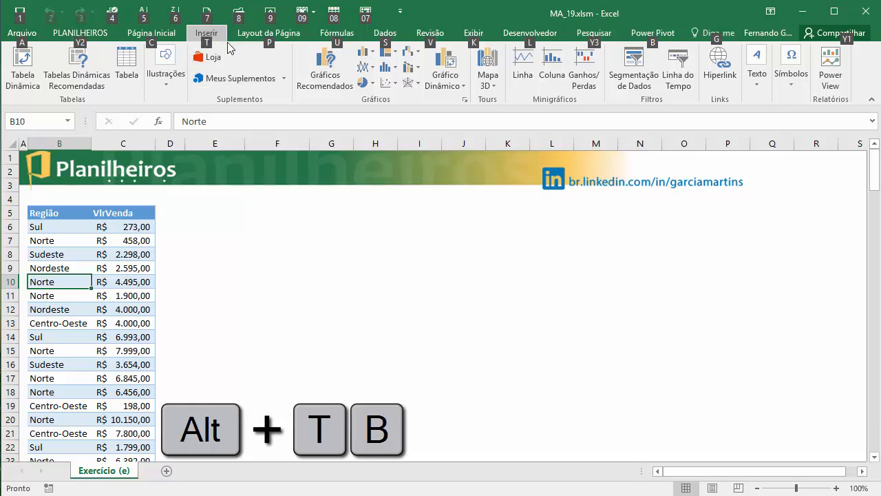
key("t")
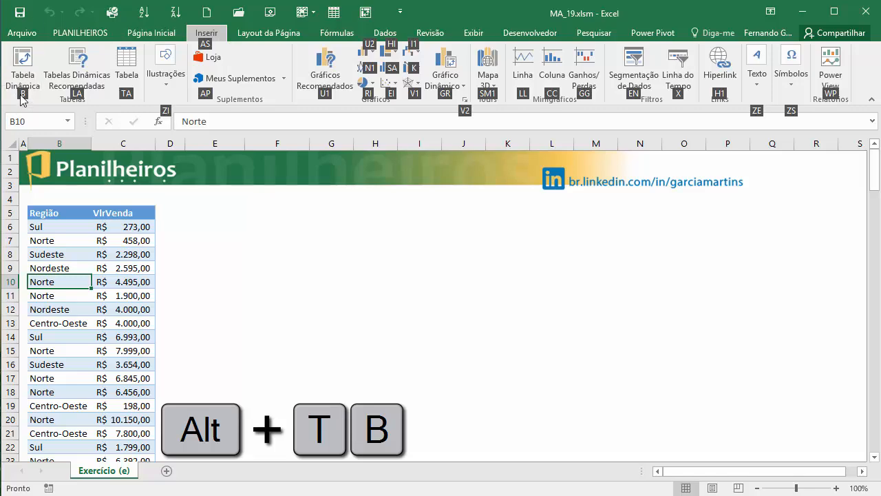
key("b")
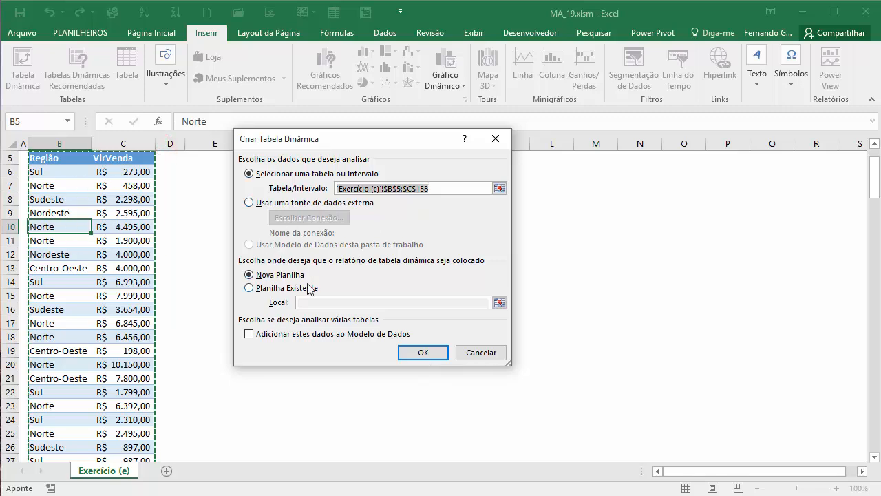
left_click(281, 288)
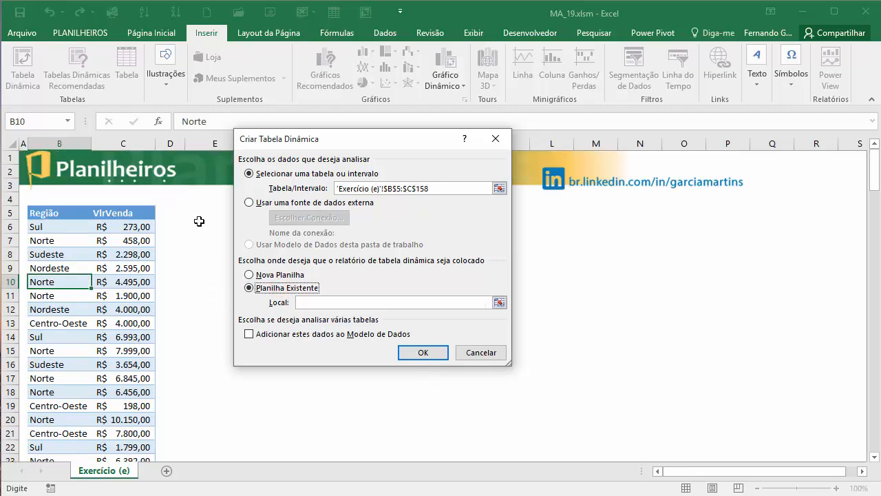
left_click(499, 302)
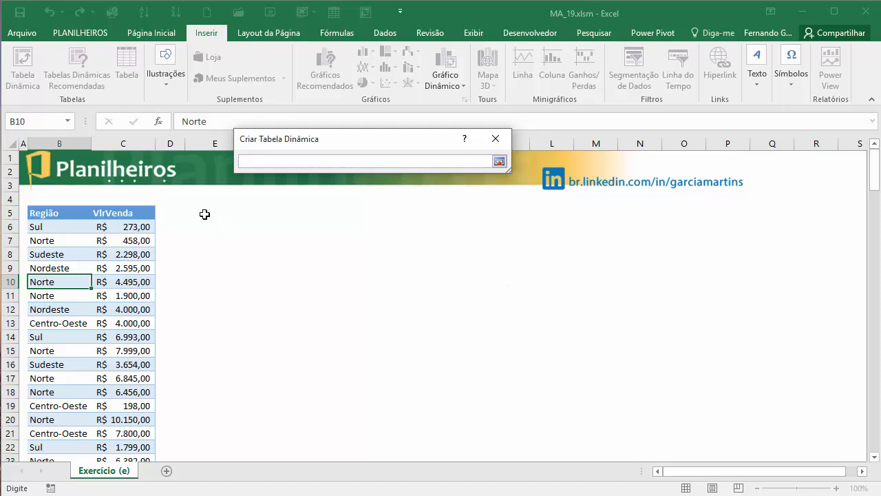
left_click(205, 215)
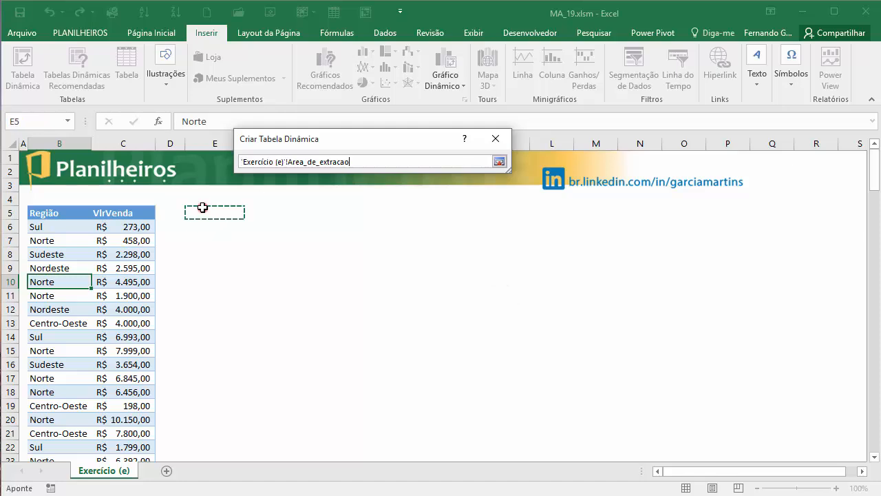
left_click(500, 162)
left_click(419, 353)
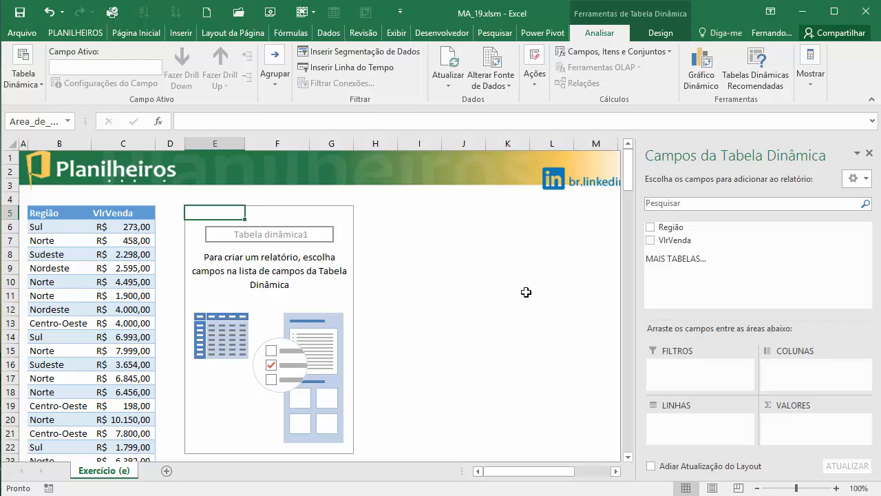
- Add VlrVenda to the PivotTable's values and Região to its rows
left_click(63, 214)
left_click(105, 214)
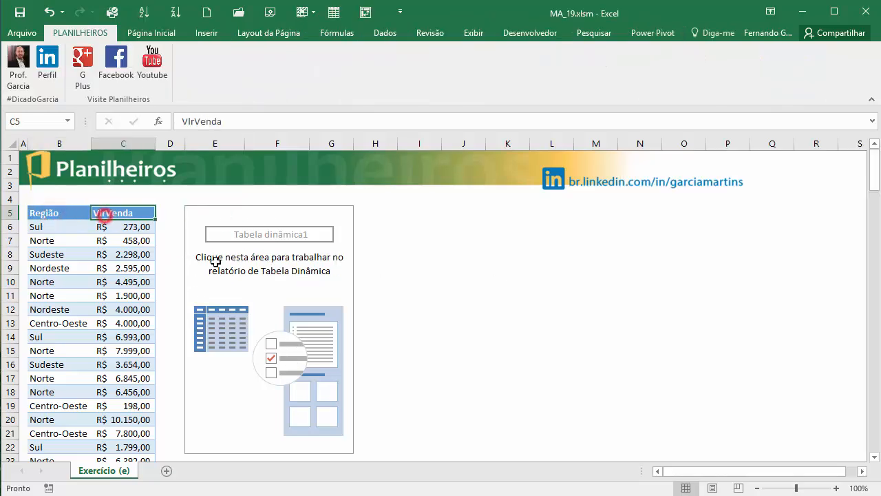
left_click(277, 246)
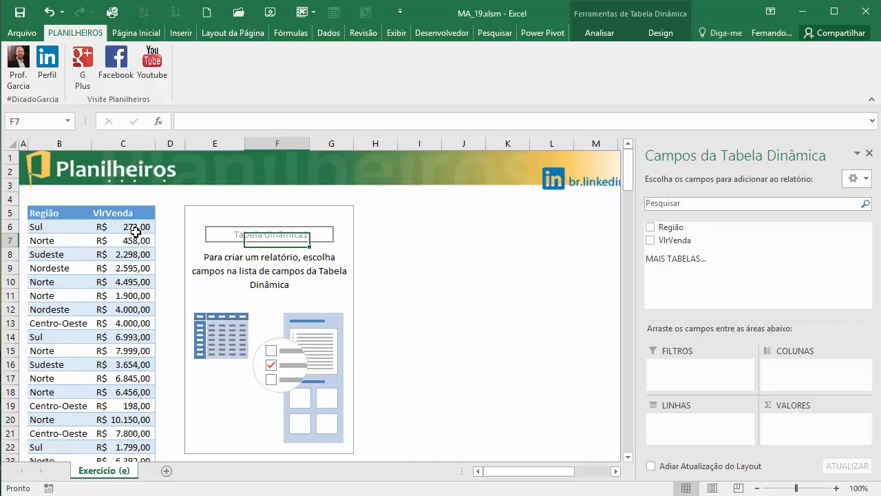
left_click_drag(671, 241, 818, 431)
left_click_drag(677, 228, 710, 427)
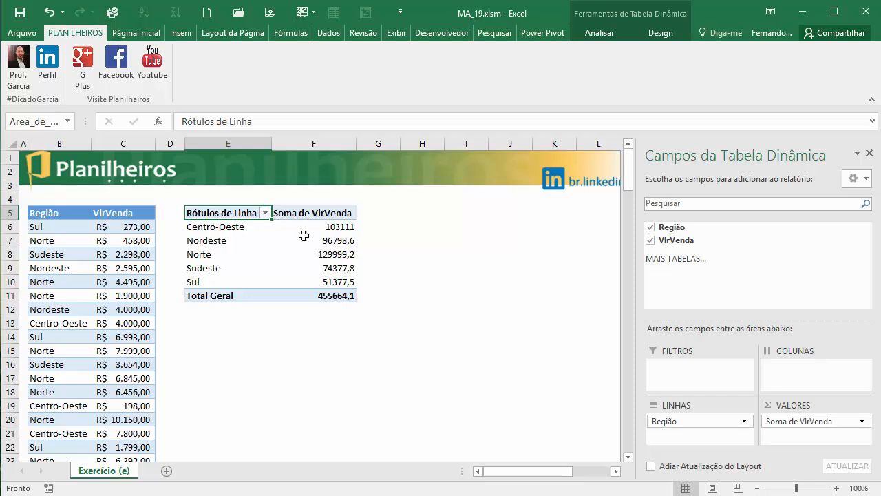
- Format the PivotTable's sales sums and grand total, F6:F11, as Moeda with the R$ symbol and two decimal places
left_click(333, 227)
key("Down")
key("Down")
key("Down")
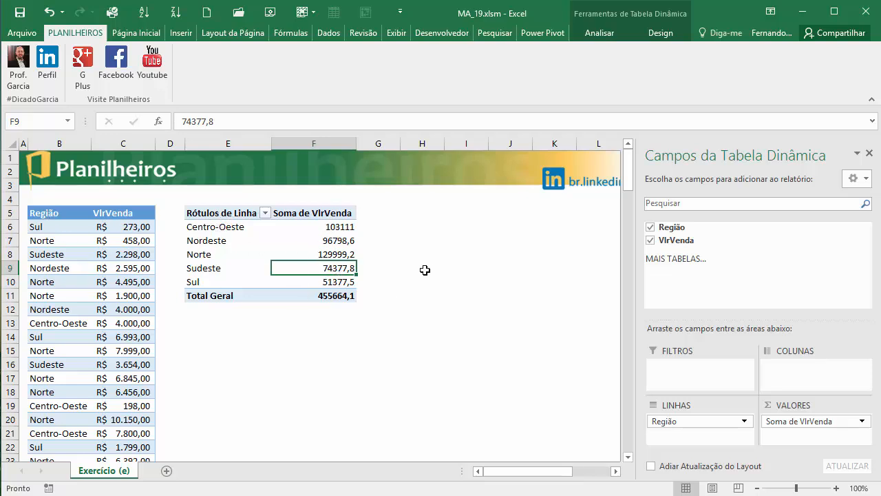
left_click_drag(326, 225, 327, 293)
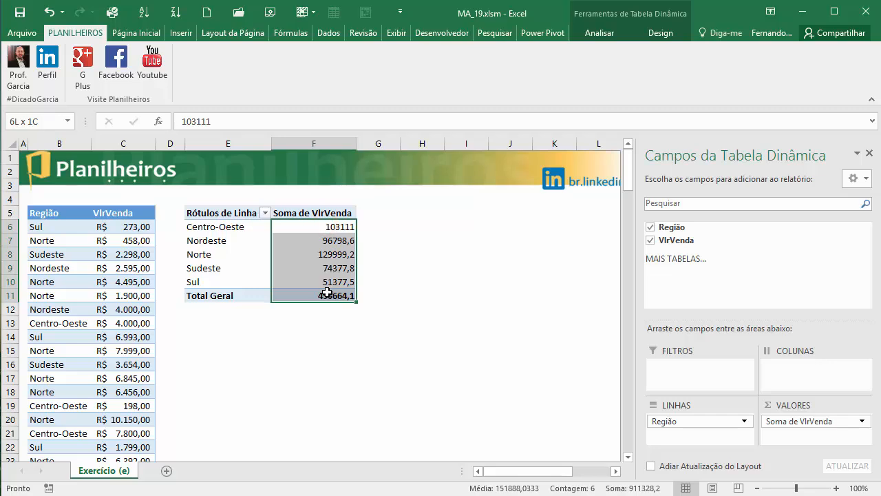
key("ctrl+1")
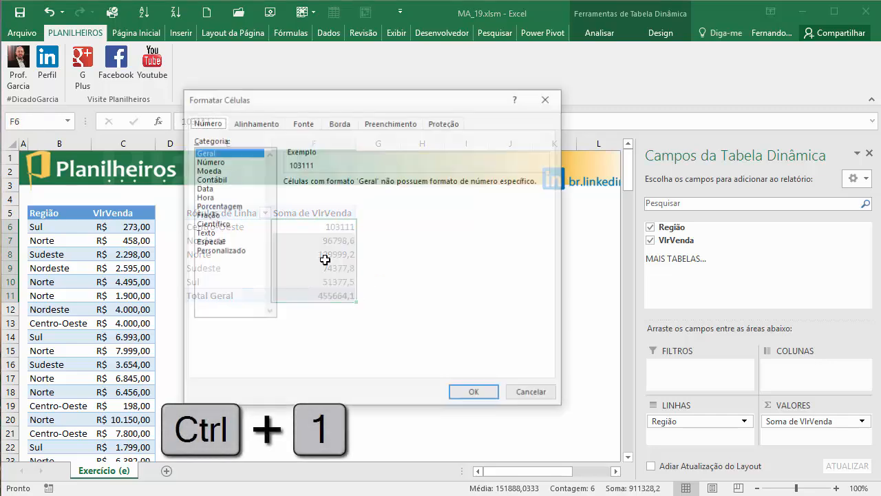
left_click(211, 171)
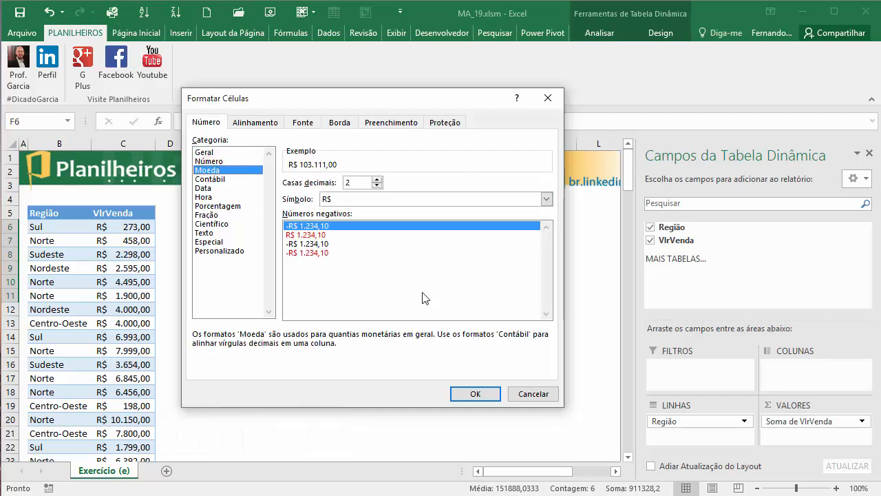
left_click(475, 394)
left_click(341, 387)
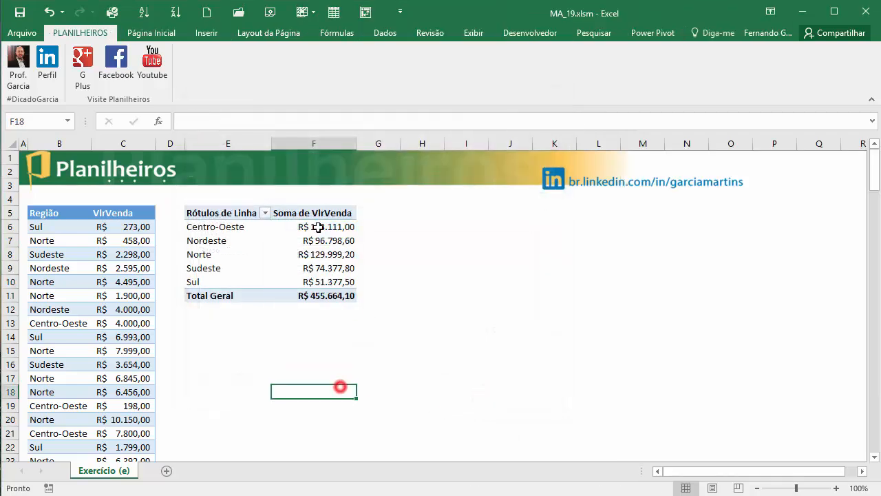
left_click(530, 335)
left_click(352, 267)
left_click(319, 236)
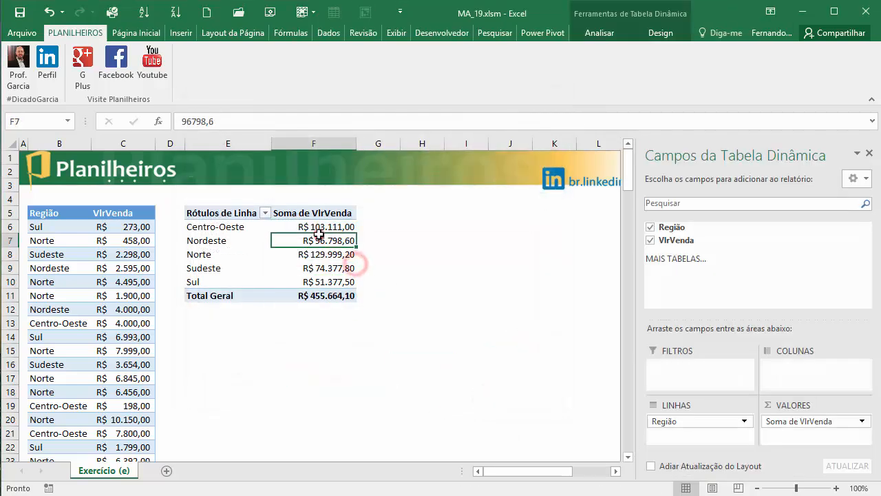
left_click(324, 252)
left_click(328, 268)
left_click(331, 283)
left_click(332, 308)
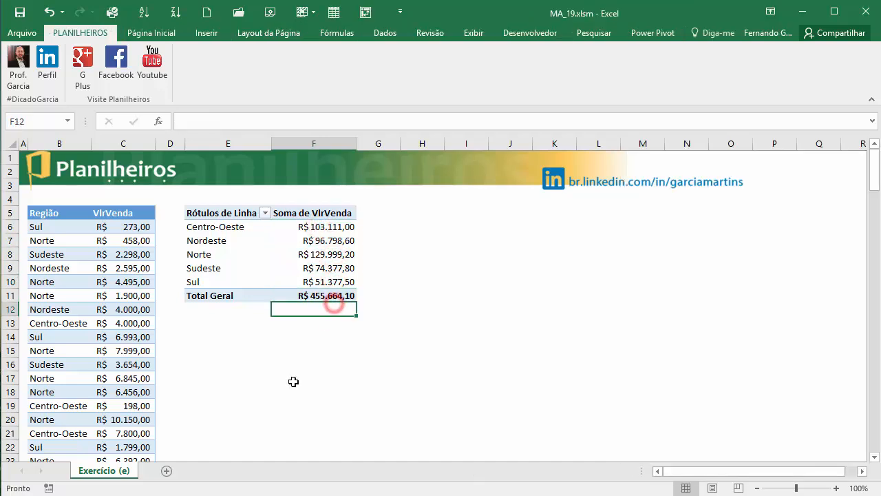
left_click(296, 376)
left_click(276, 218)
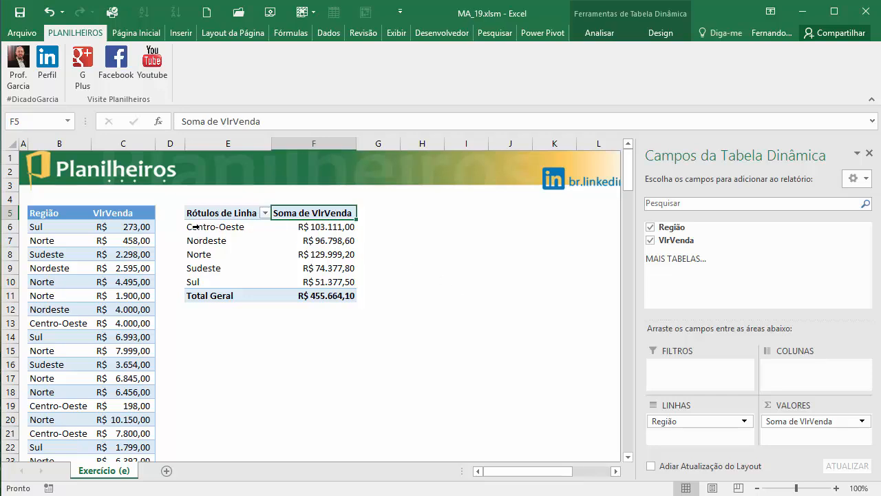
- Start a new conditional formatting rule for the PivotTable's region rows, E6:F10, using a formula to determine which cells to format
left_click_drag(230, 229, 338, 282)
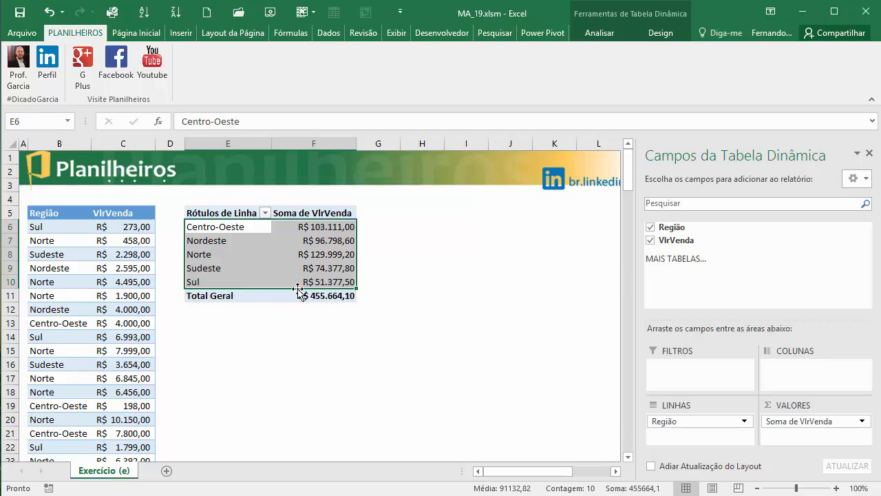
left_click(135, 34)
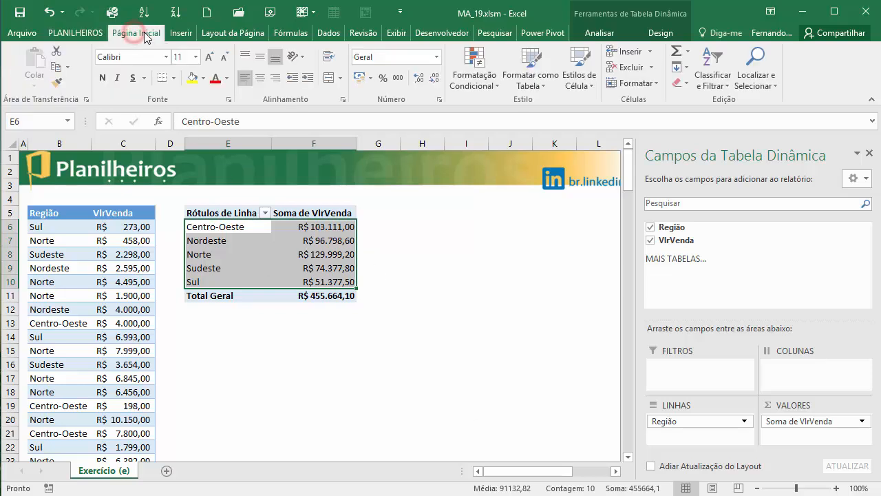
left_click(484, 89)
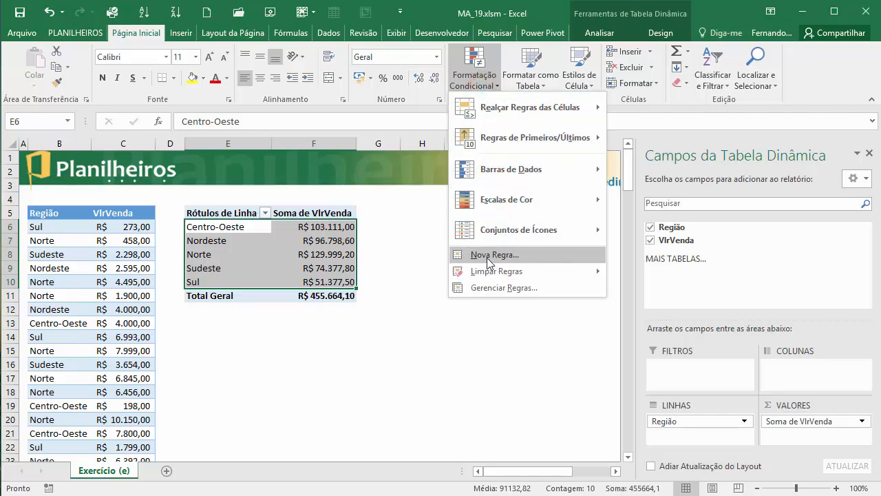
left_click(505, 258)
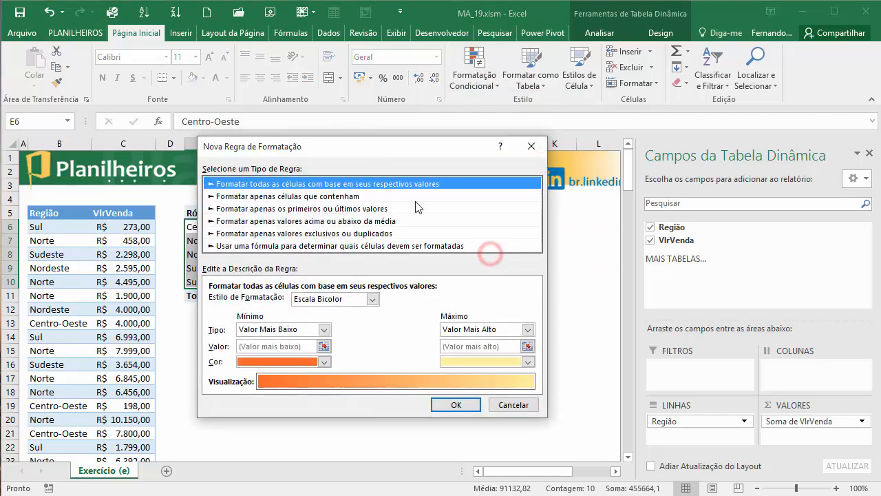
left_click_drag(365, 150, 540, 116)
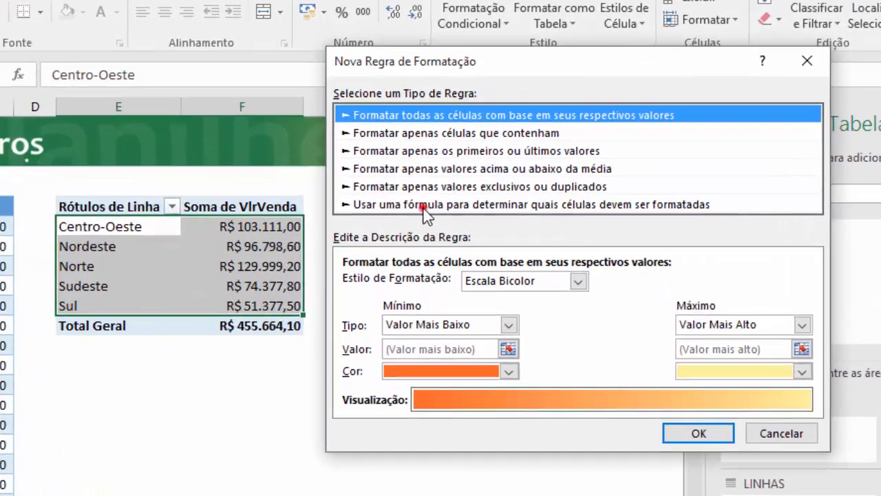
left_click(411, 208)
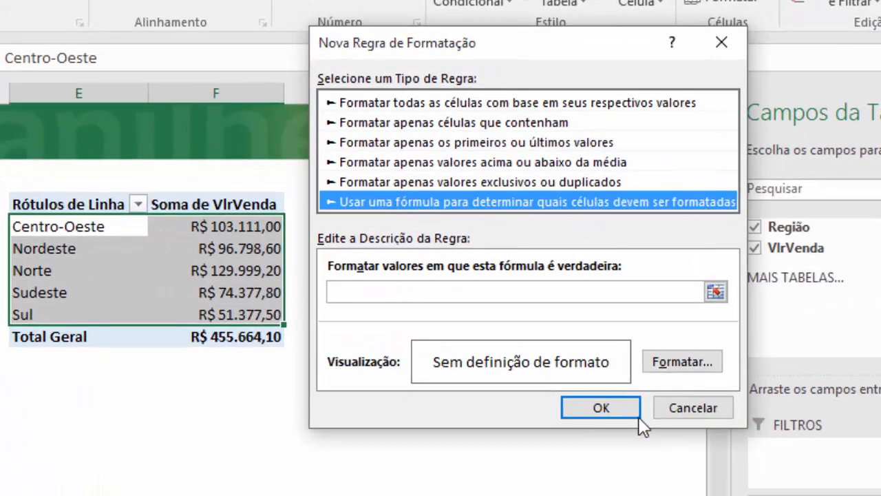
- Set the conditional formatting rule's formula to =$F6>90000, with only the column reference absolute
left_click(390, 292)
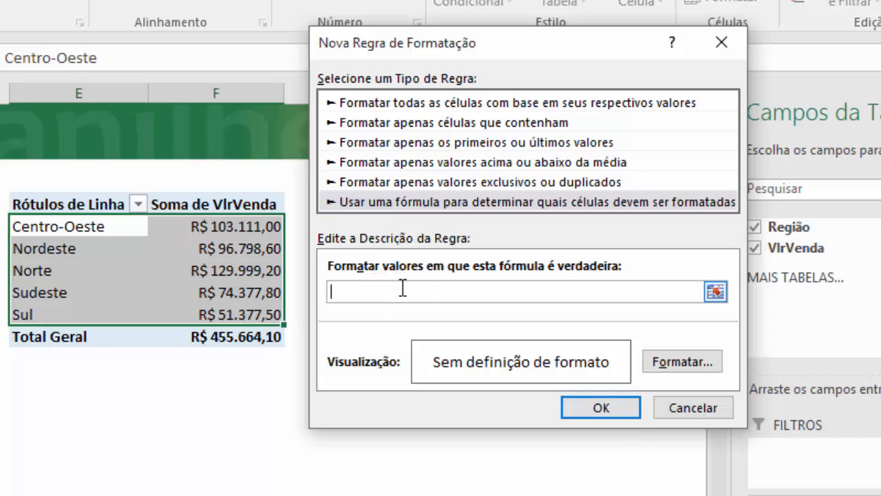
left_click(228, 226)
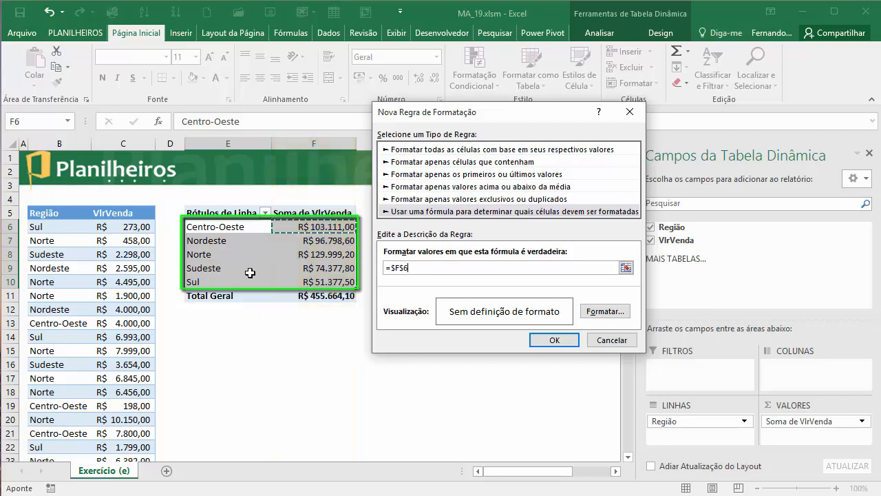
left_click(421, 268)
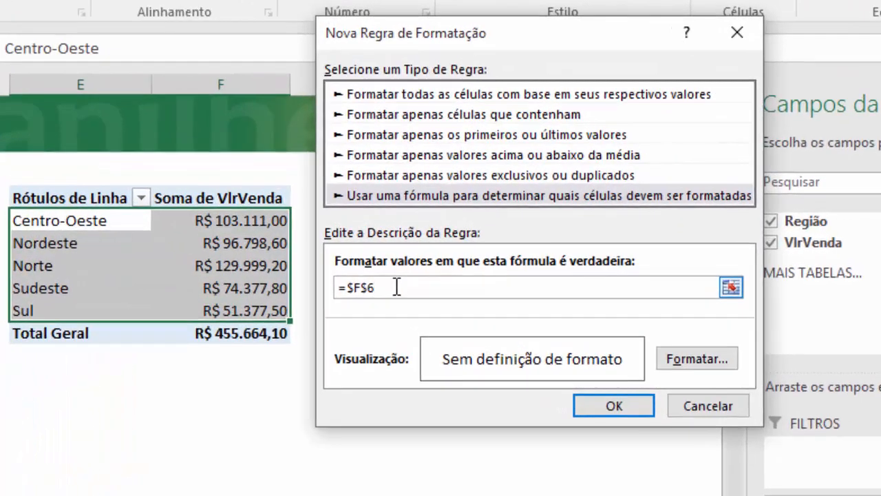
key("F4")
key("F4")
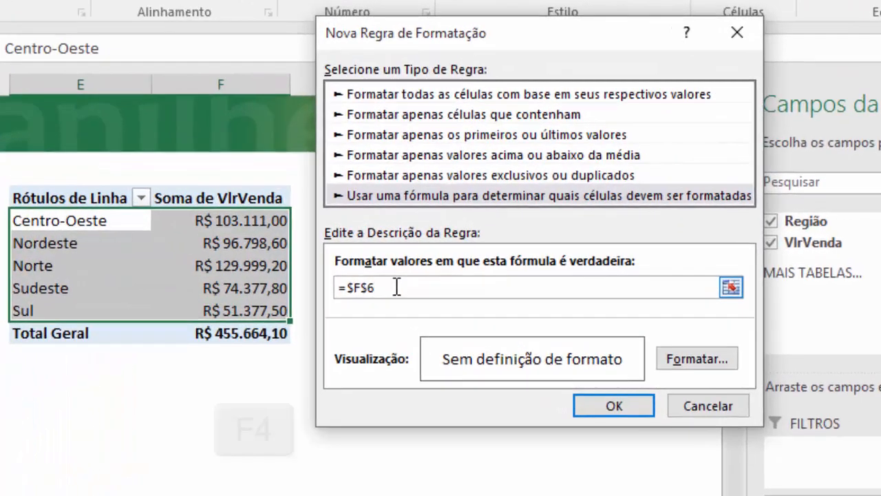
key("F4")
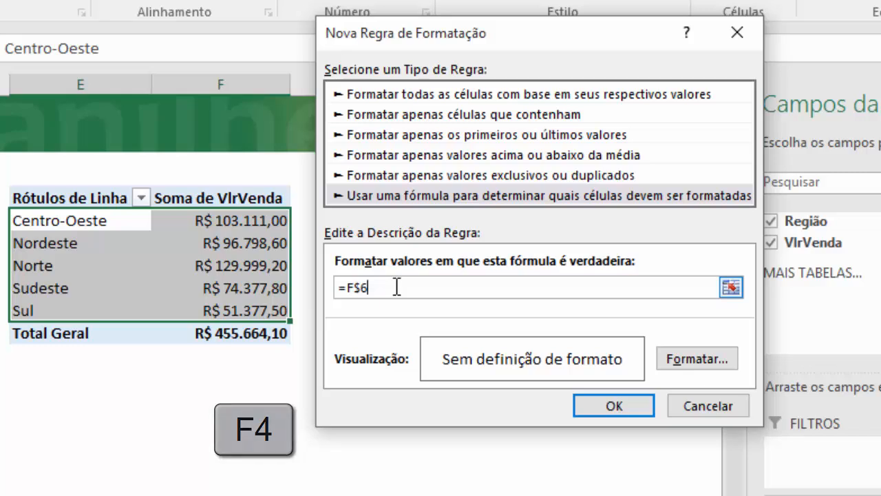
key("F4")
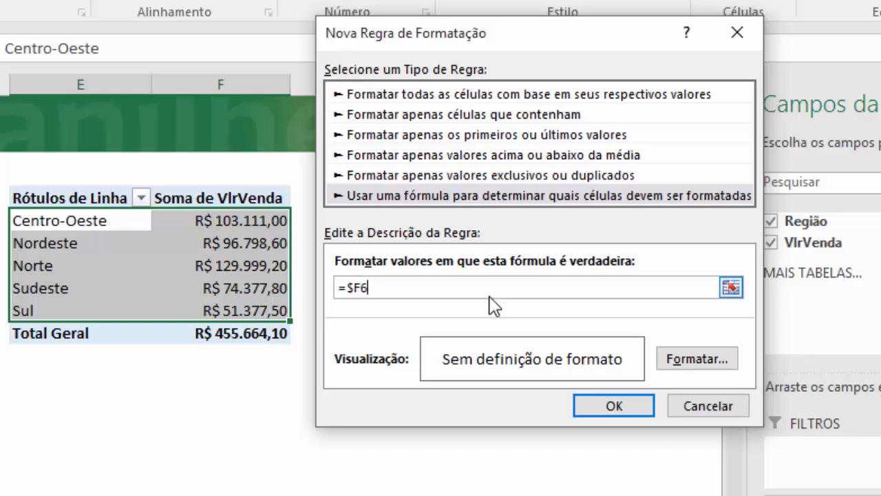
type(">90000")
- Give the rule the lightest green background fill and apply it to the PivotTable's region rows
left_click(699, 360)
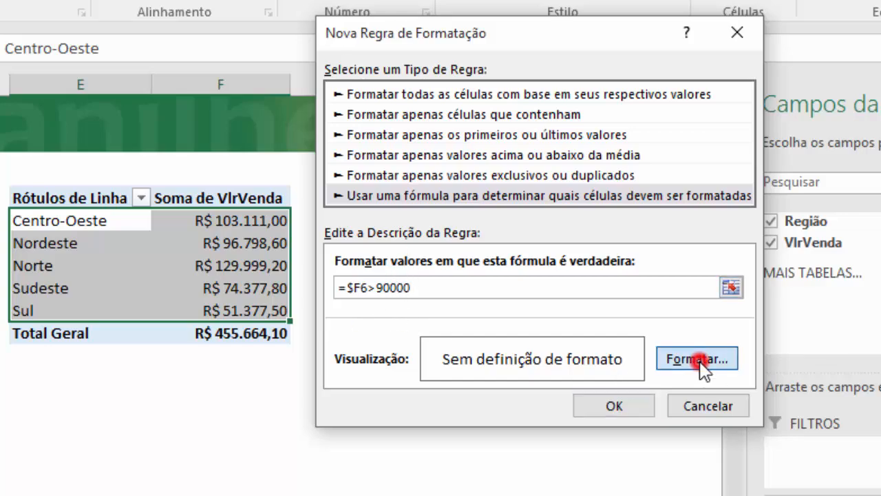
left_click(224, 31)
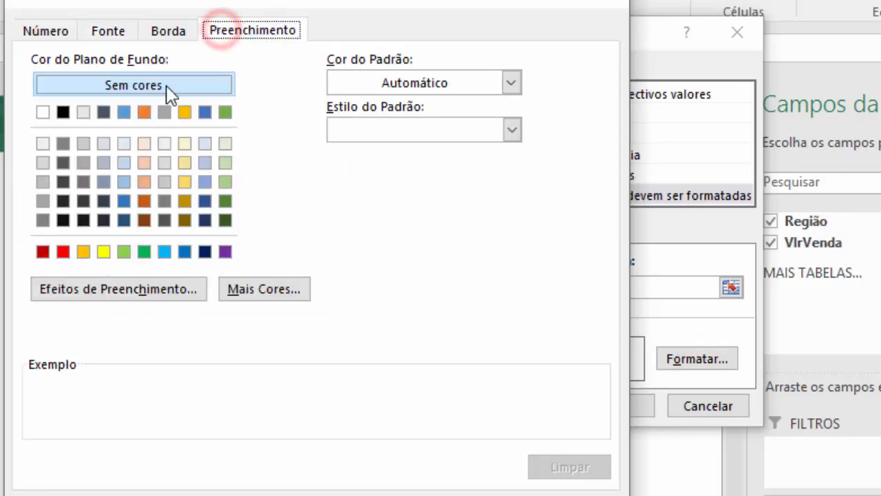
left_click(229, 148)
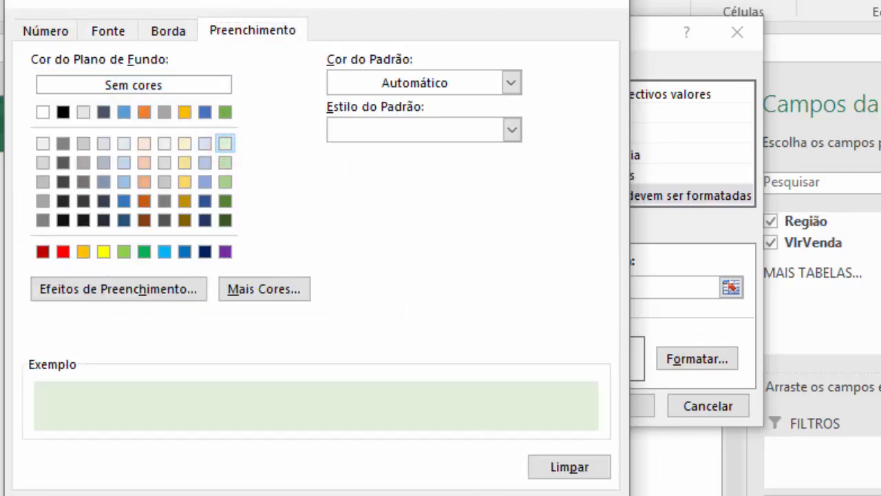
left_click(503, 495)
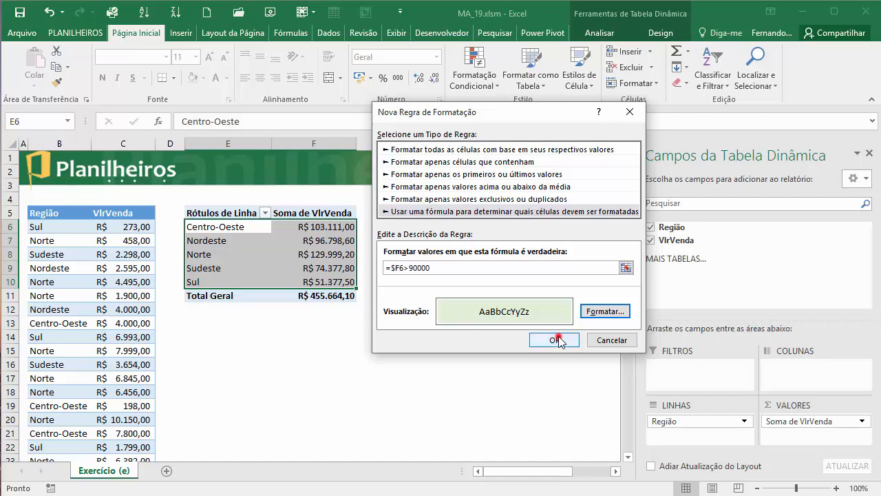
left_click(559, 341)
left_click(466, 350)
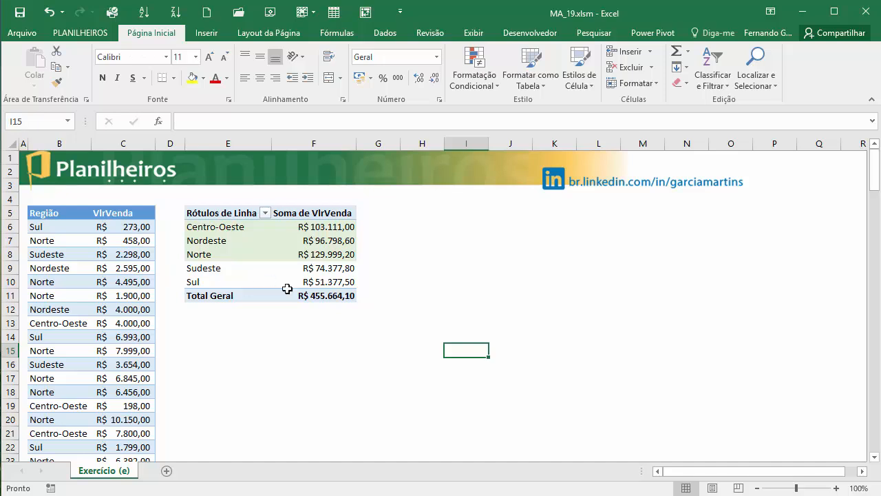
- Close the PivotTable's field list
left_click(267, 257)
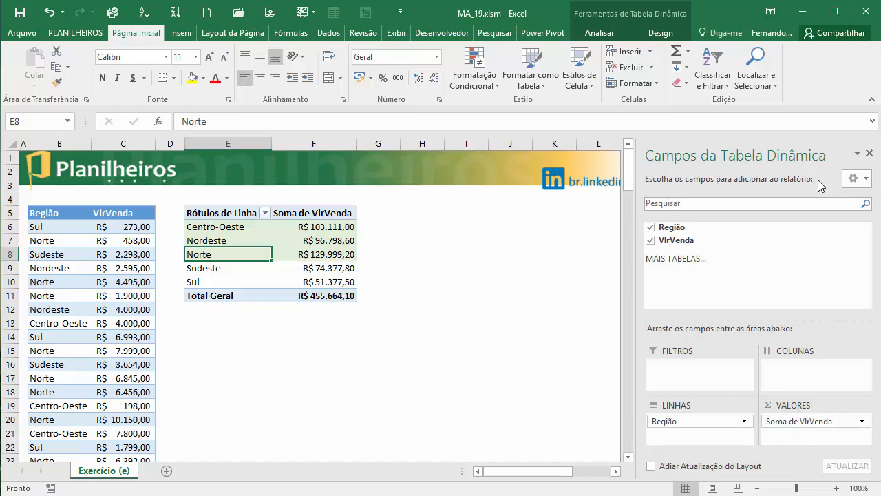
left_click(870, 153)
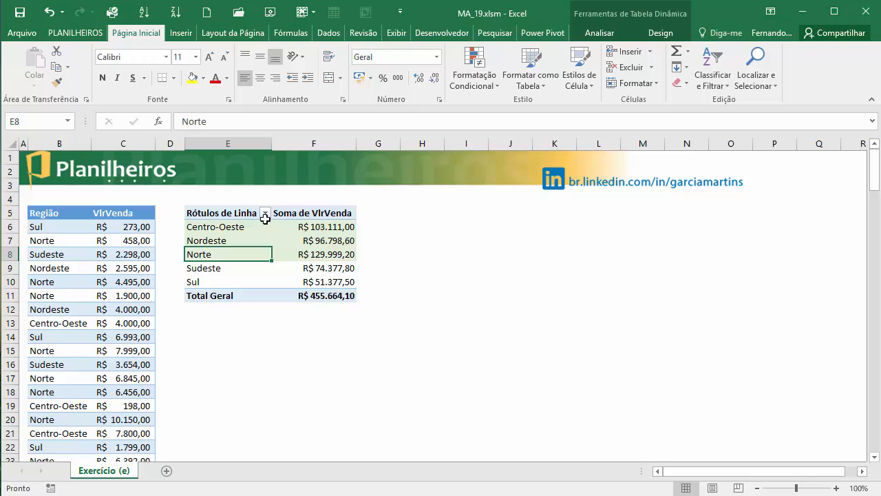
left_click(277, 253)
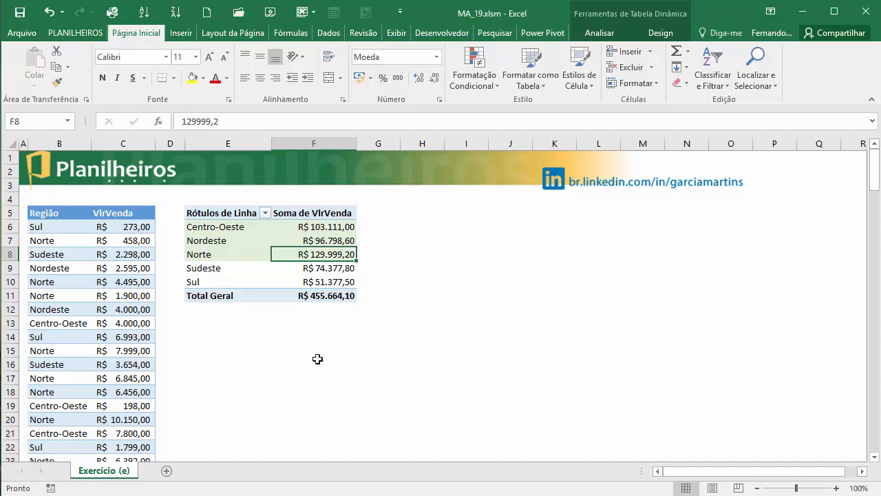
left_click(268, 250)
left_click(294, 238)
left_click(230, 243)
left_click(313, 266)
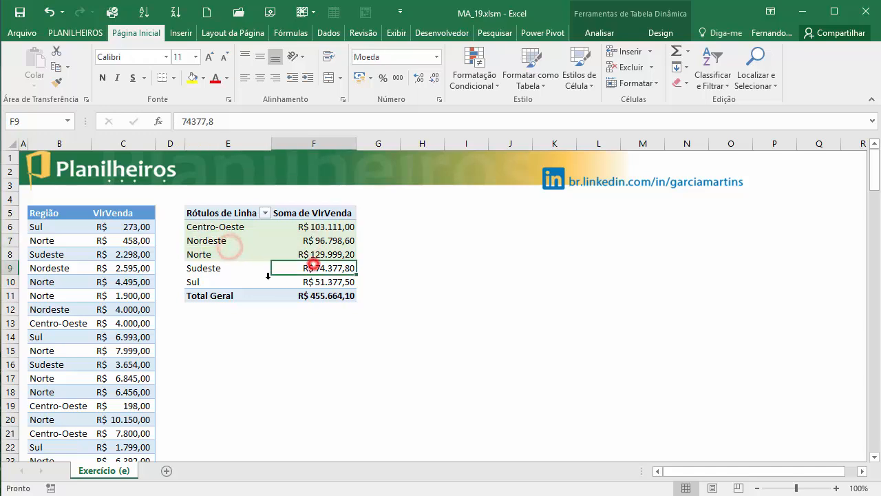
left_click(237, 270)
left_click(257, 246)
left_click(335, 241)
left_click(324, 272)
left_click(248, 266)
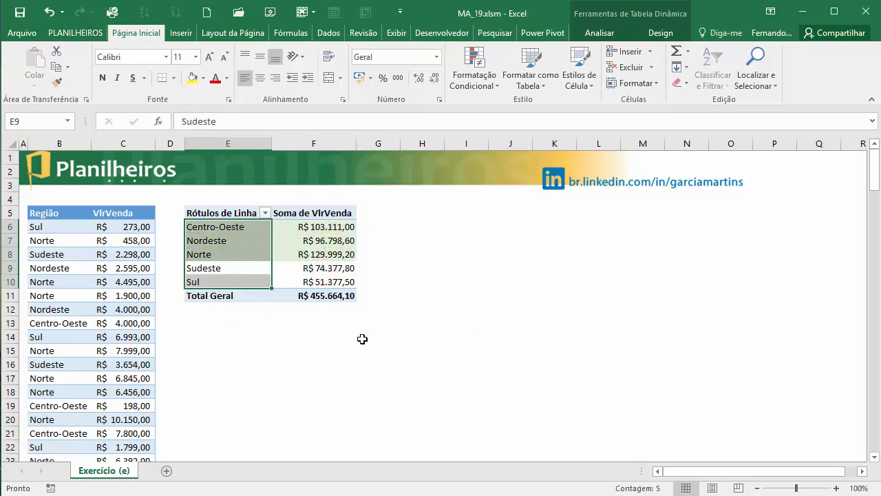
left_click(301, 254)
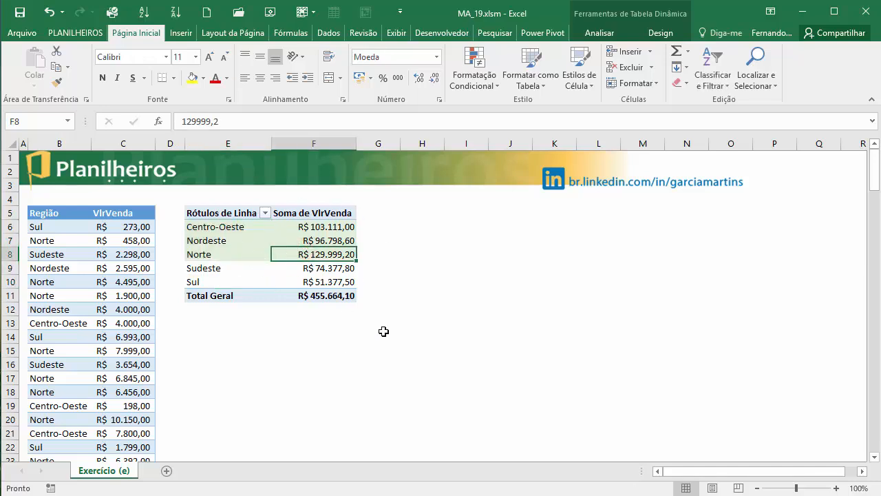
- Start a data consolidation at cell H5 with the Soma function, removing the existing C6:E159 reference
left_click(432, 216)
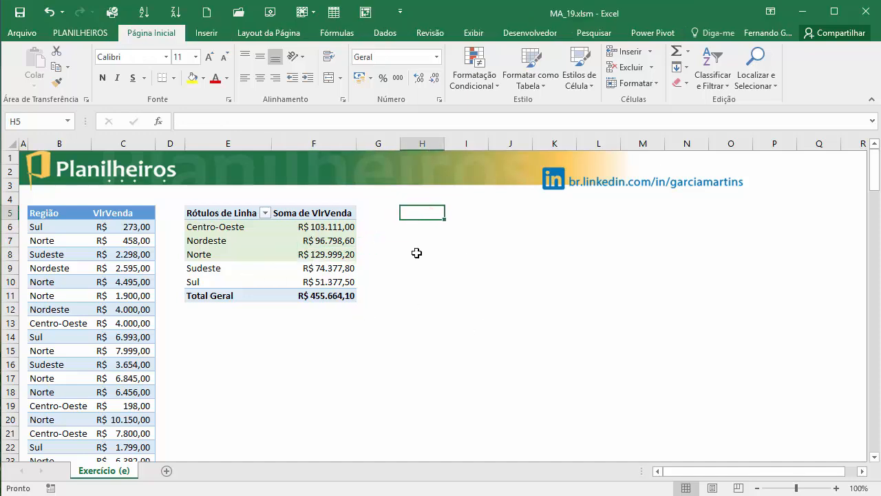
left_click(386, 31)
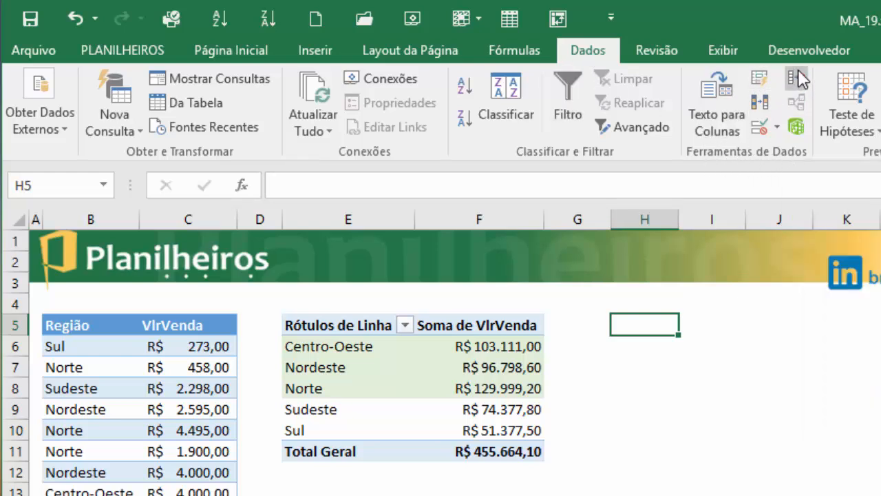
left_click(686, 386)
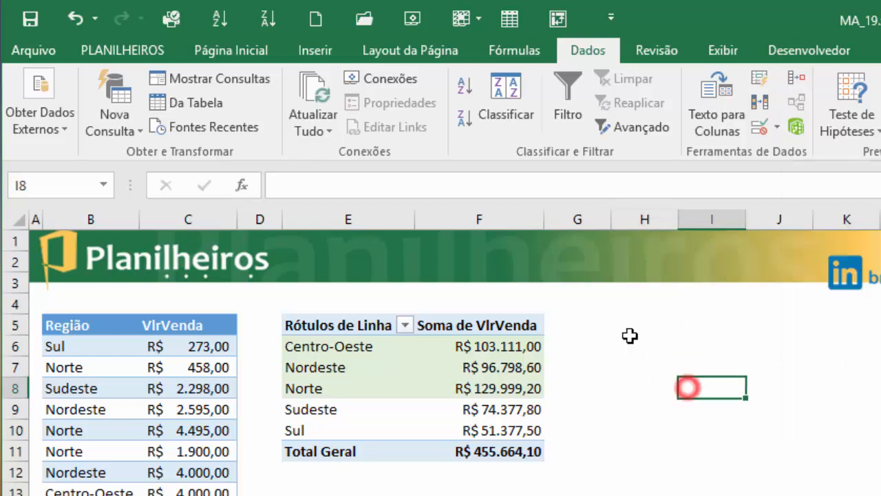
left_click(630, 322)
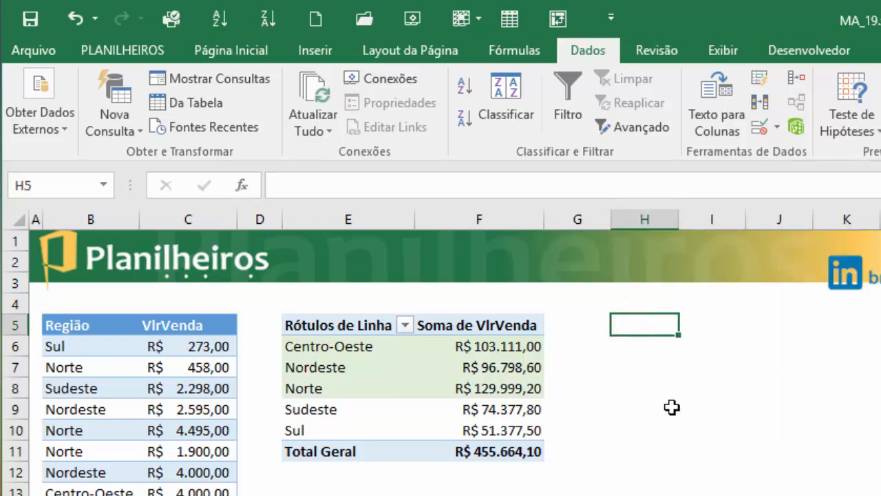
left_click(643, 327)
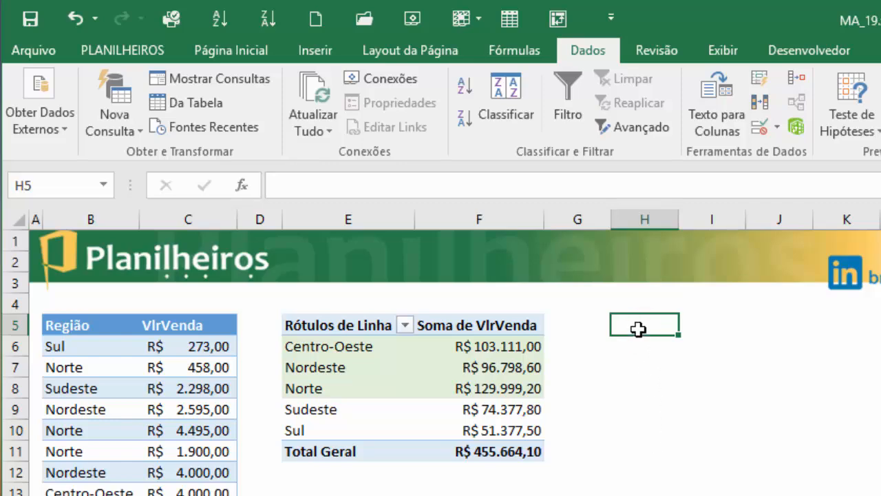
left_click(570, 58)
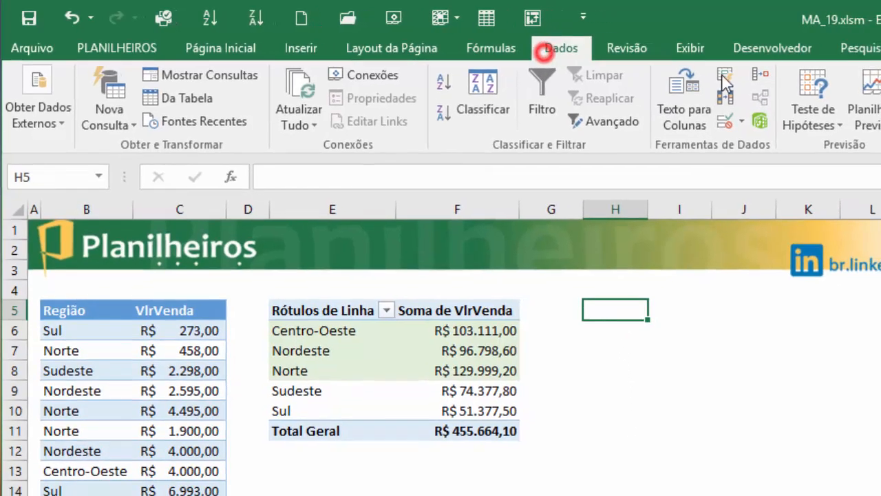
left_click(761, 74)
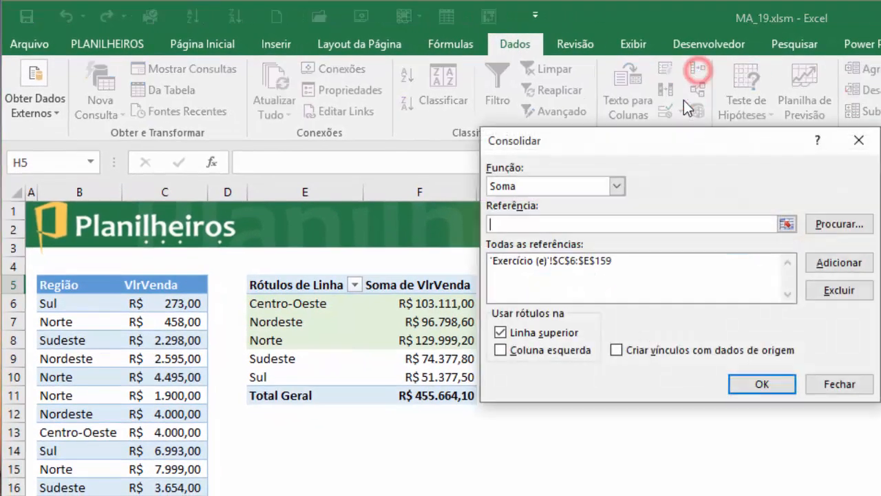
left_click_drag(695, 157, 880, 376)
left_click_drag(817, 338, 777, 297)
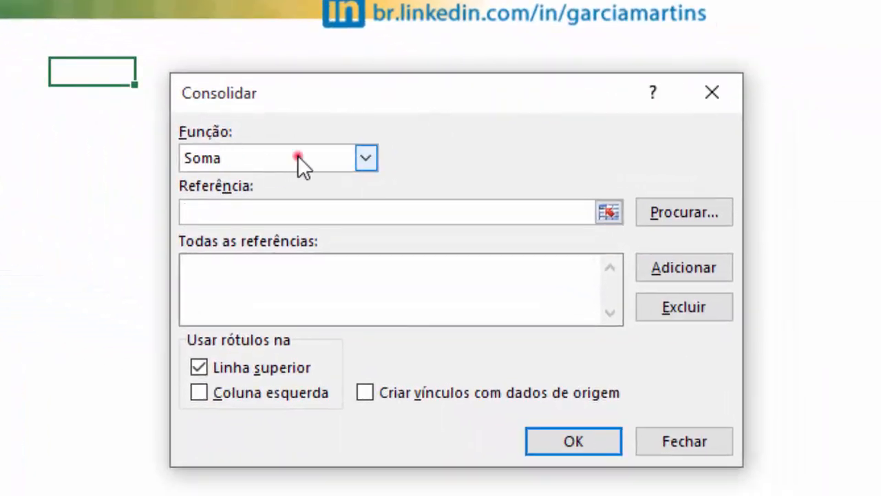
left_click(298, 155)
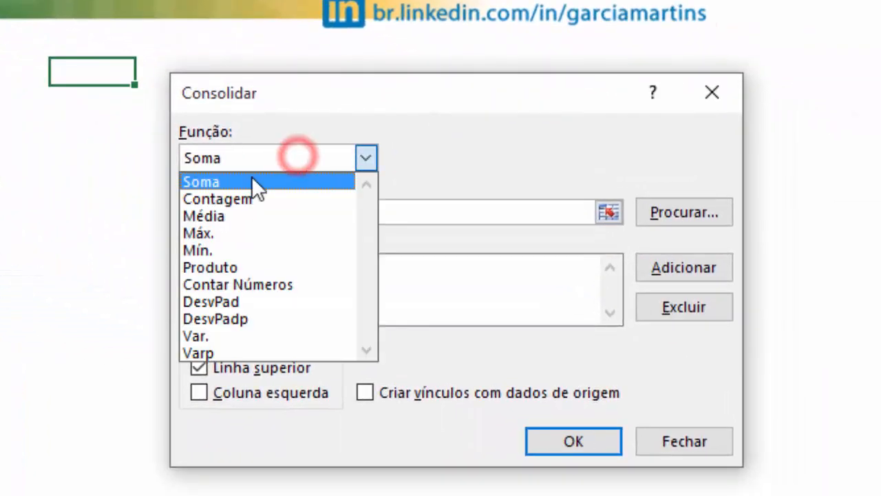
left_click(220, 153)
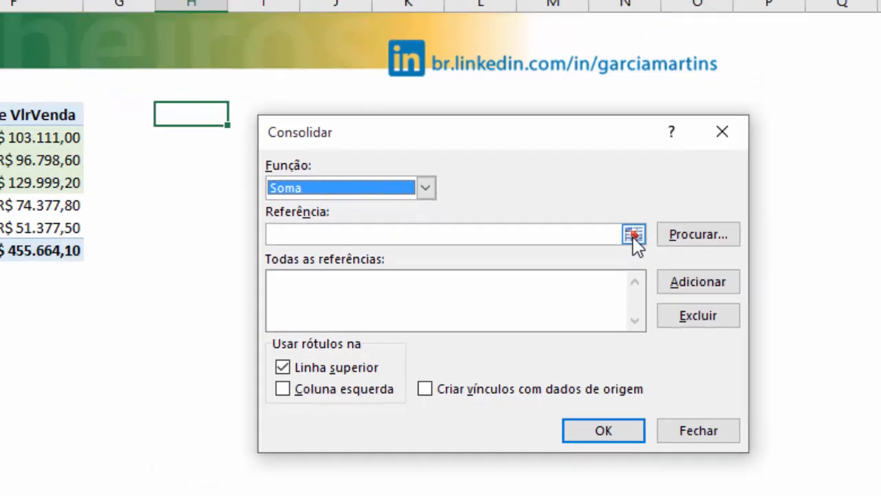
- Add the sales data range B5:C158, headers included, to the consolidation's references
left_click(633, 236)
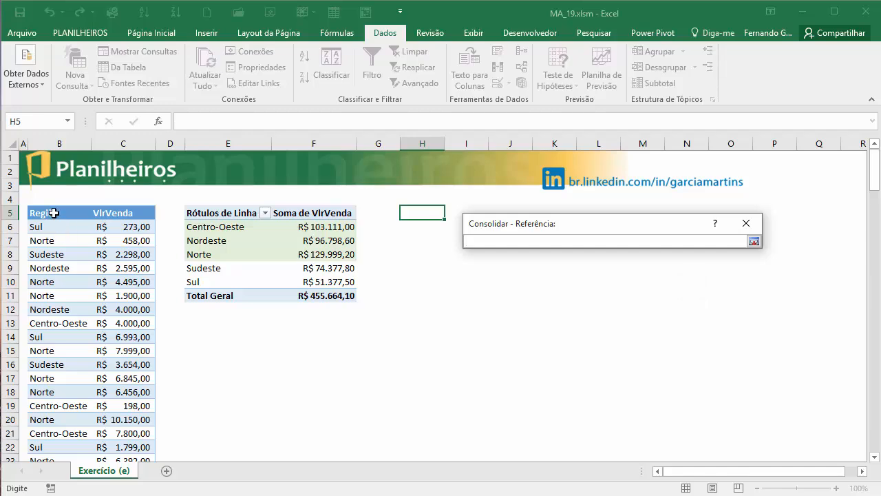
left_click(53, 212)
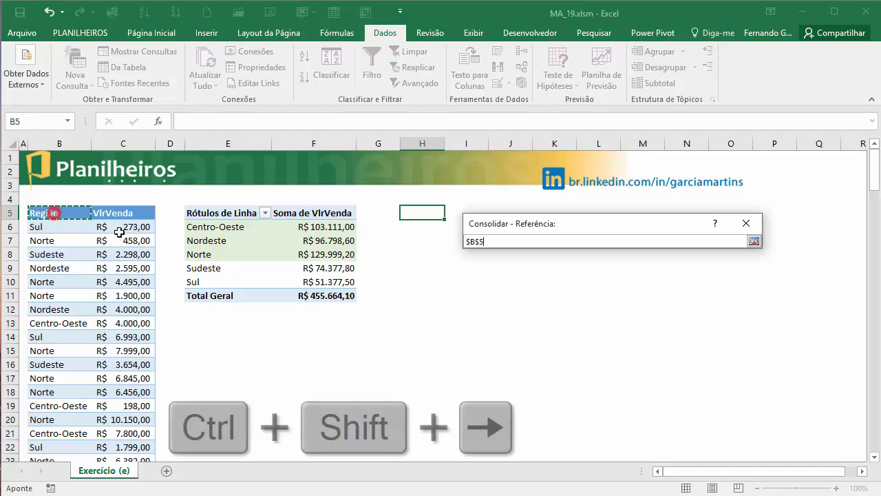
key("ctrl+shift+Right")
key("ctrl+shift+Down")
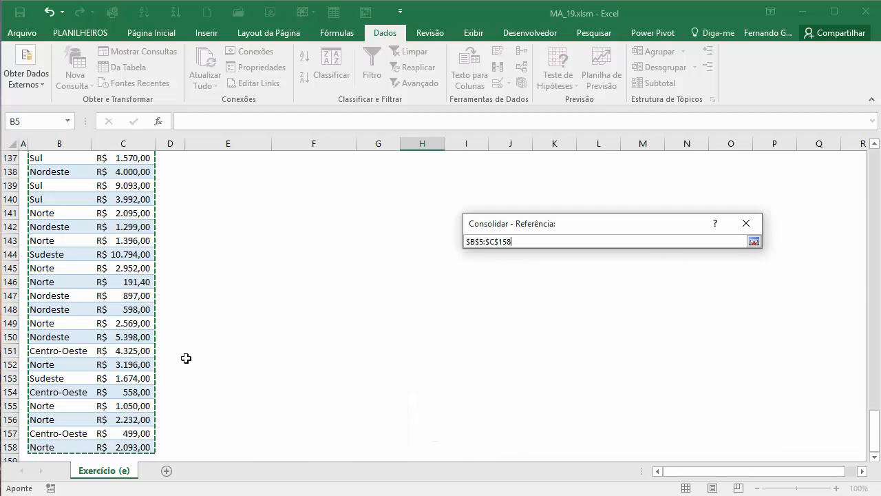
left_click(754, 241)
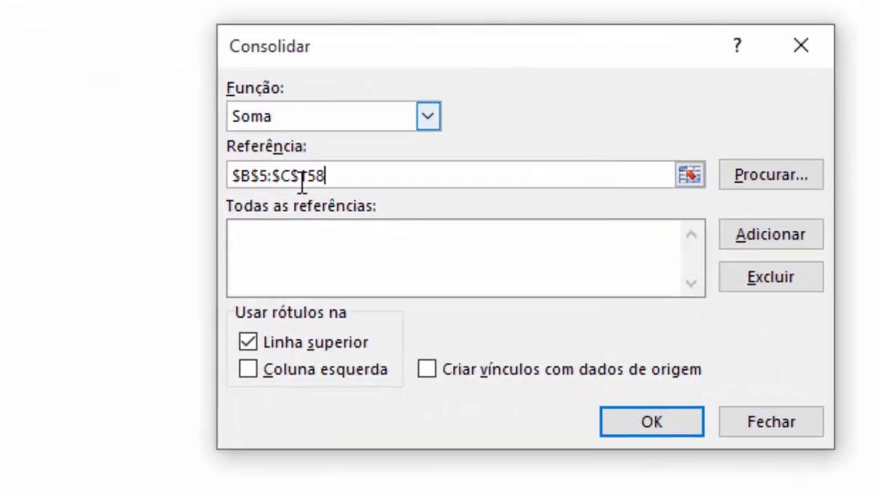
left_click(759, 243)
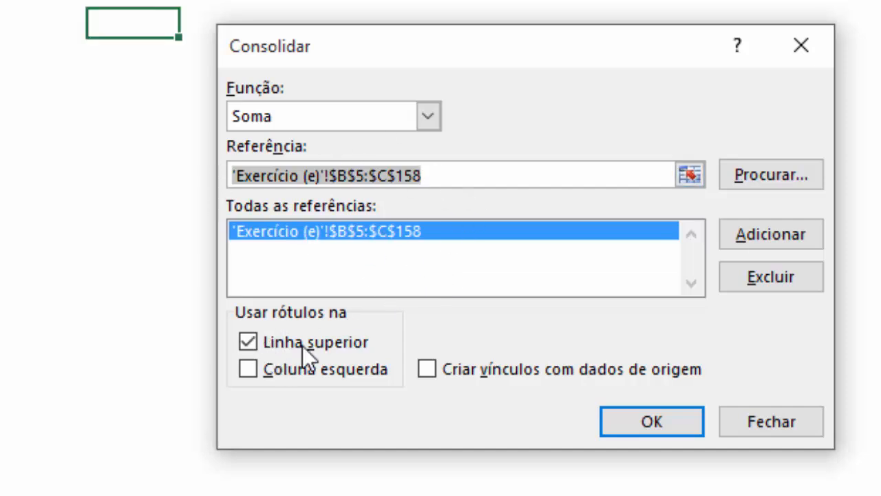
- Generate the consolidation with left-column labels enabled alongside the top-row labels, and autofit column I
left_click(248, 370)
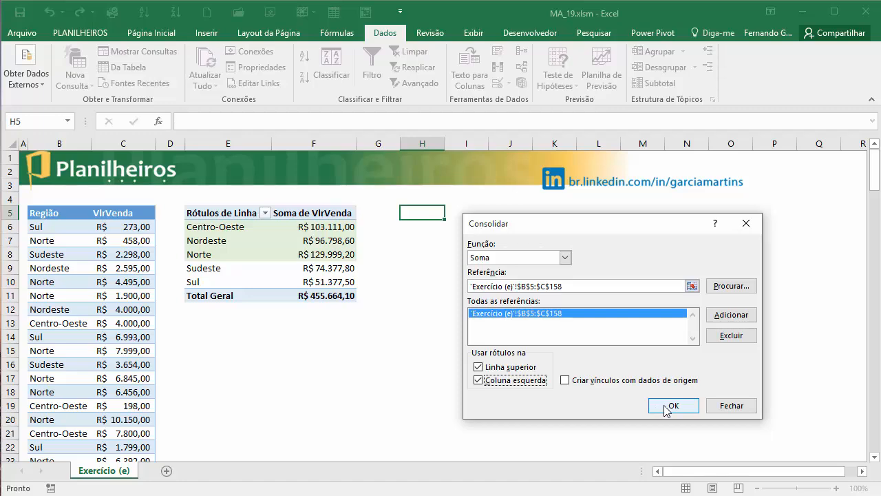
left_click(675, 406)
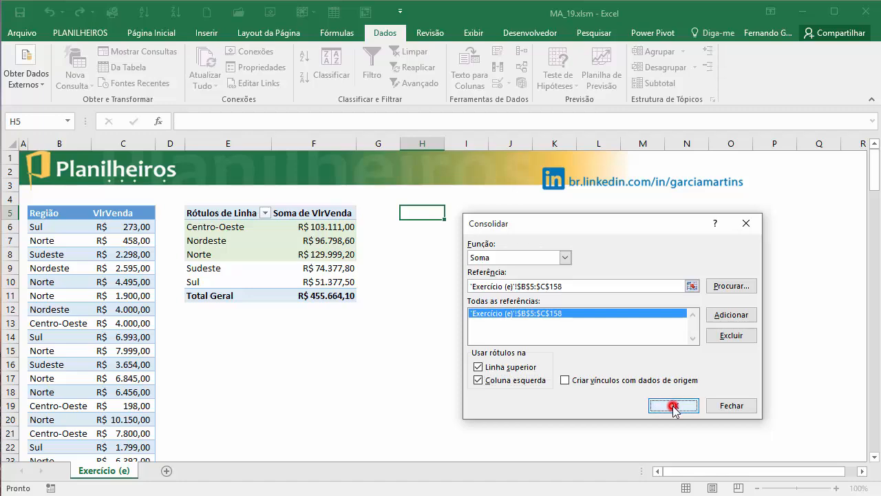
double_click(489, 139)
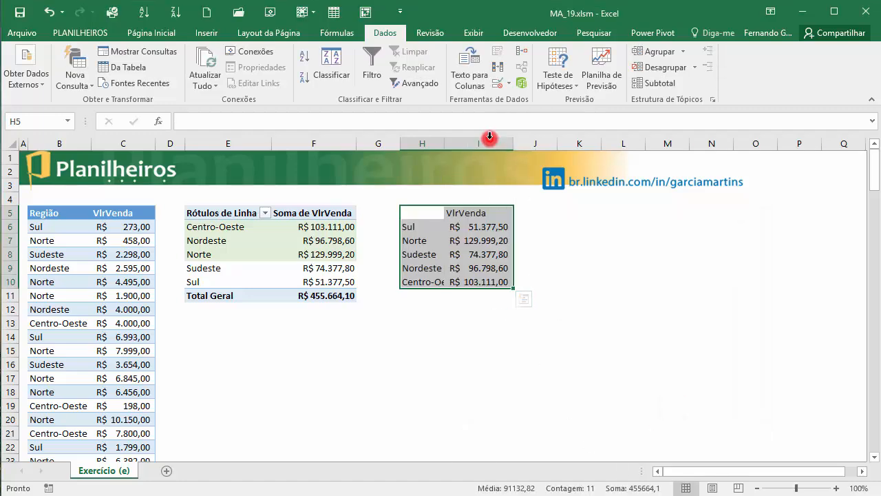
- Enter the header Região in cell H5 and autofit column H to its contents
left_click(577, 282)
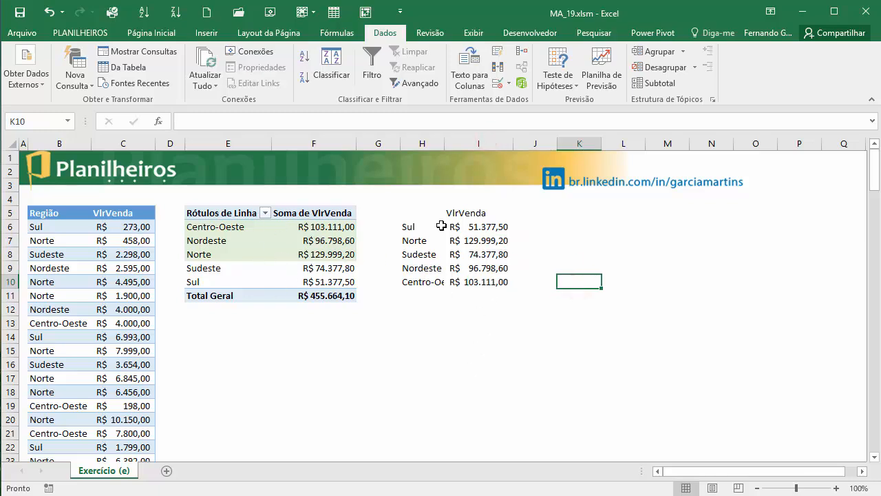
left_click(407, 216)
type("Região")
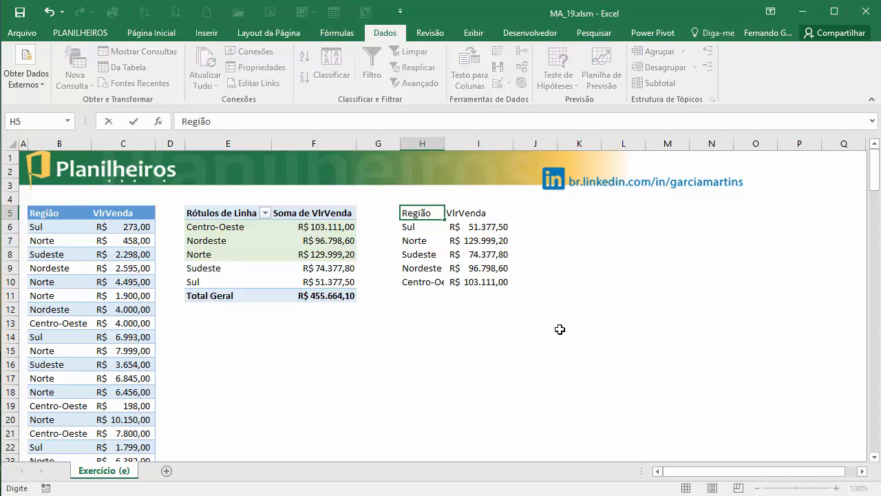
key("Return")
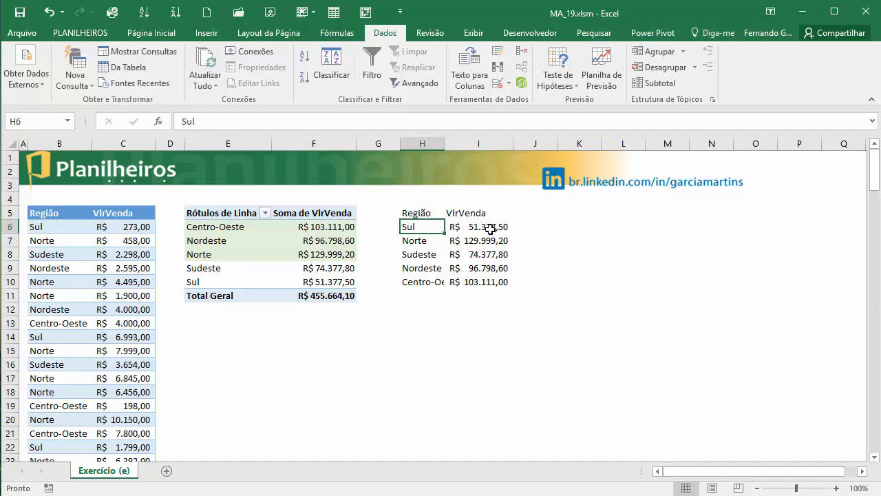
left_click(521, 322)
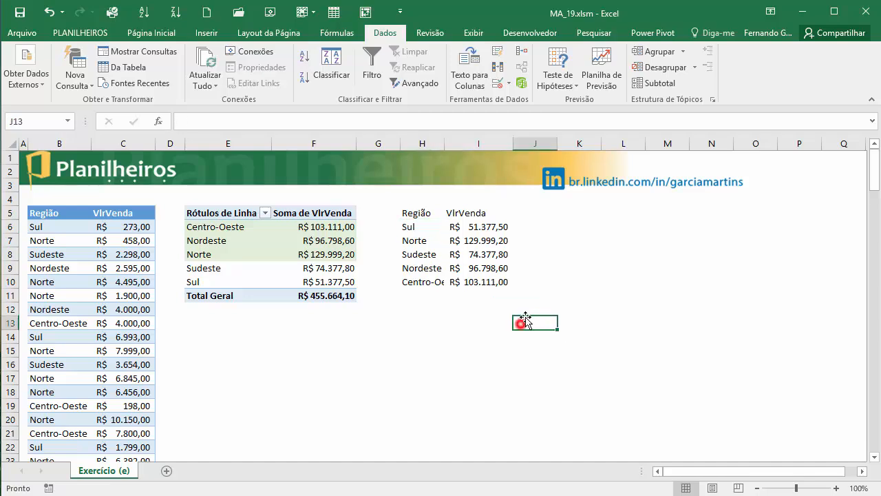
double_click(444, 142)
left_click(516, 350)
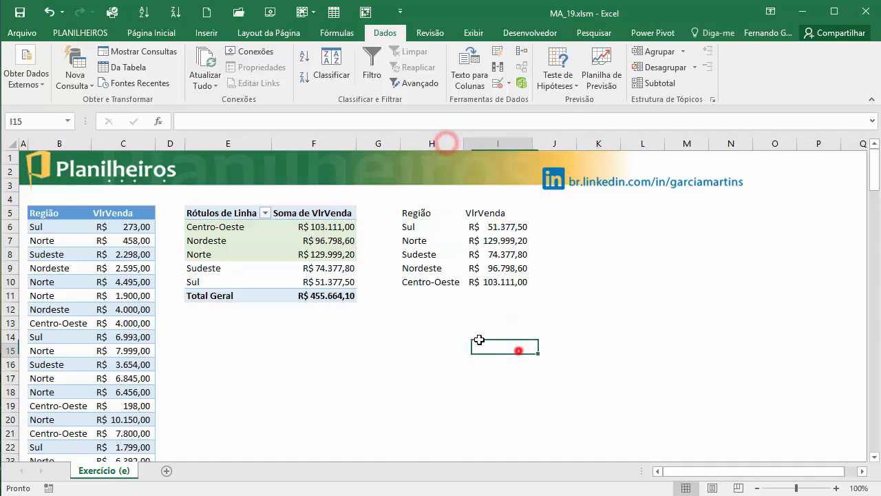
- Add an automatic sum of the VlrVenda values I6:I10 in cell I11
left_click(501, 286)
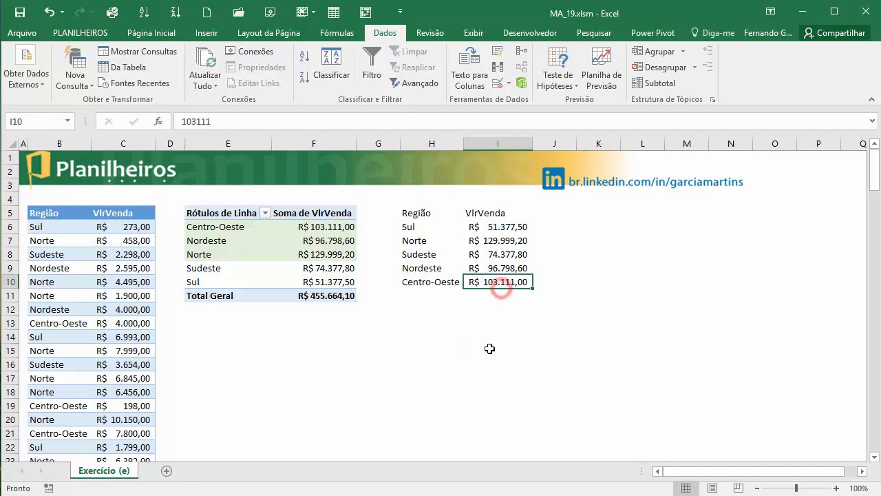
left_click(496, 309)
left_click(496, 295)
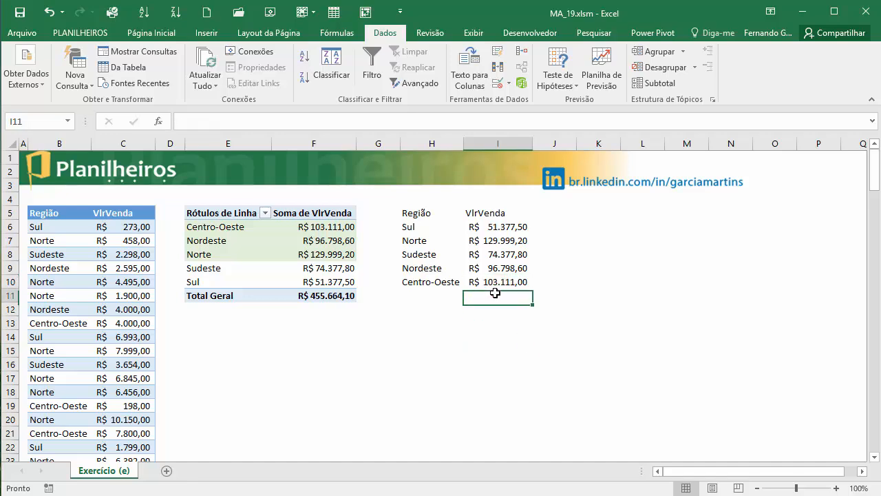
left_click(152, 32)
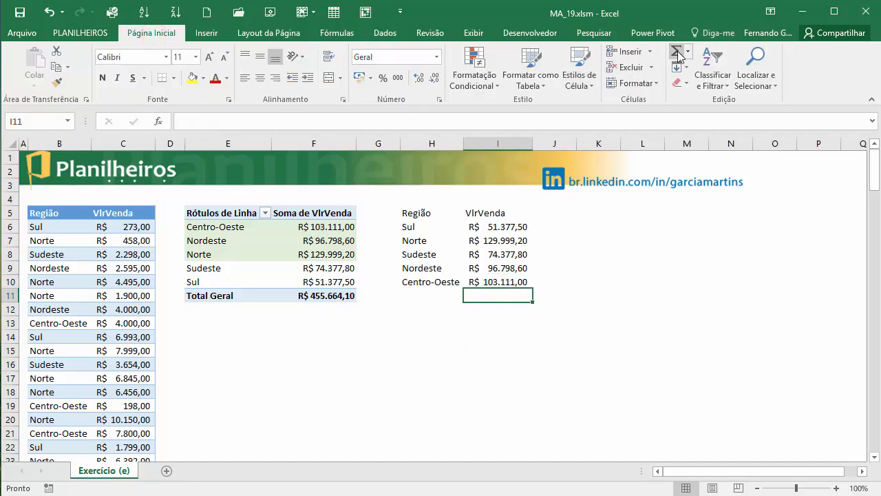
left_click(585, 324)
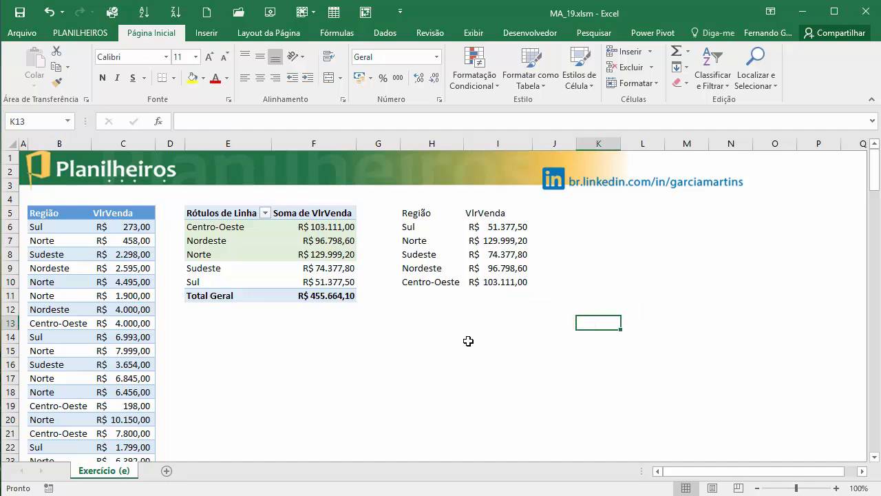
left_click_drag(414, 212, 517, 291)
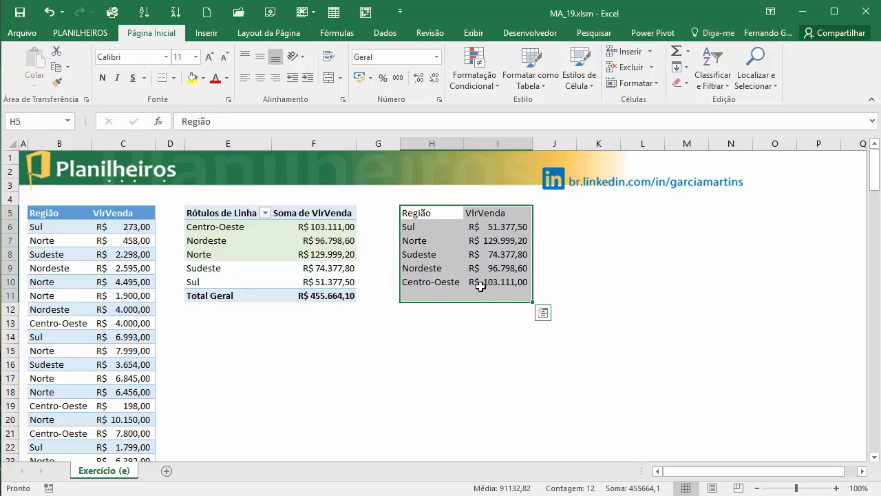
key("alt+equal")
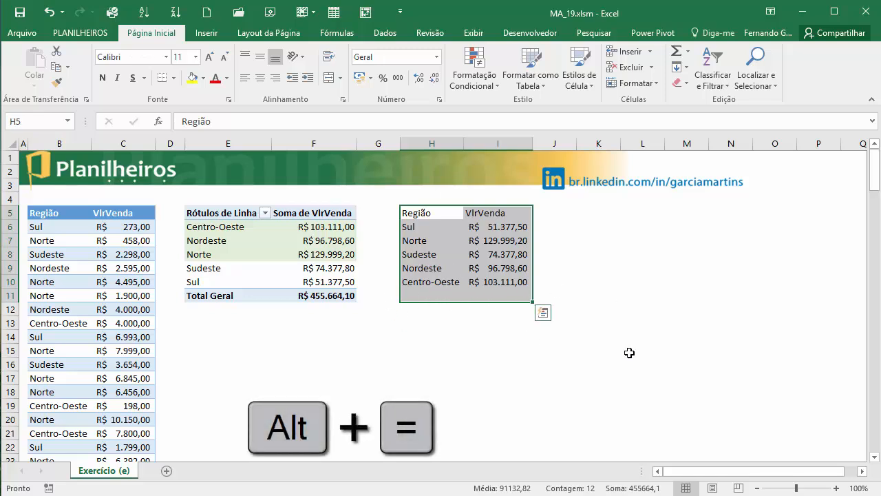
key("alt+equal")
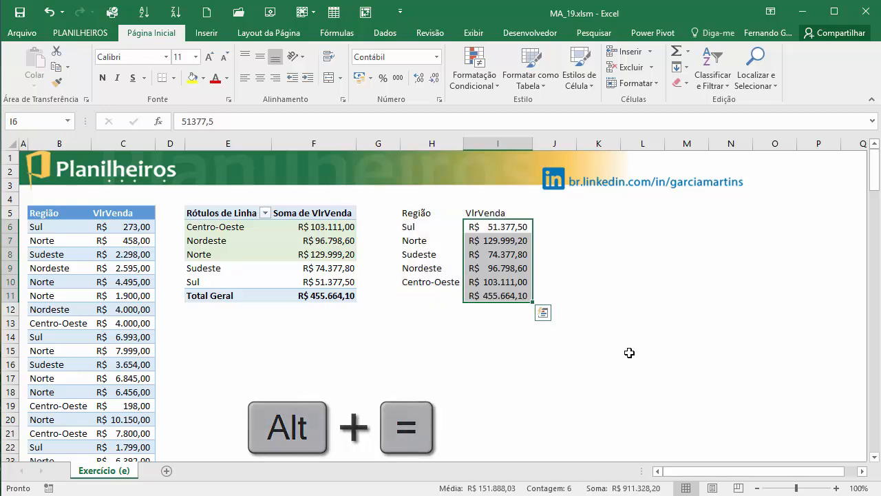
left_click(542, 361)
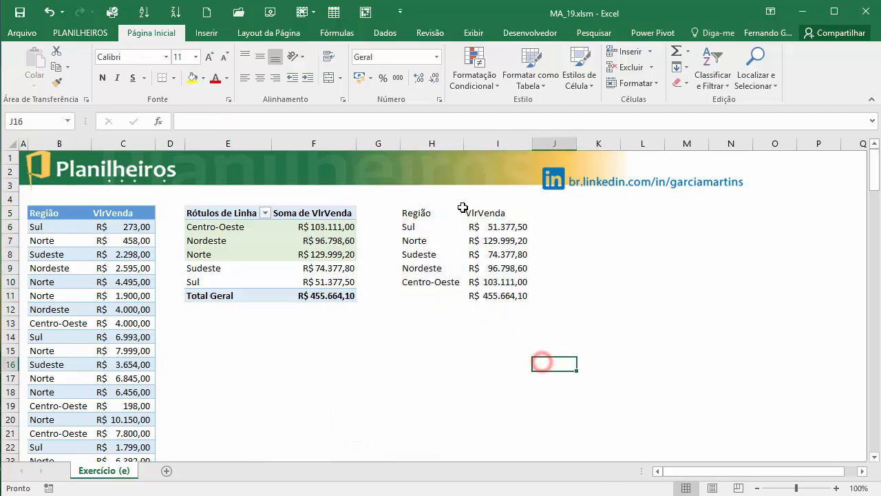
left_click(502, 295)
left_click_drag(410, 284, 524, 278)
left_click(599, 307)
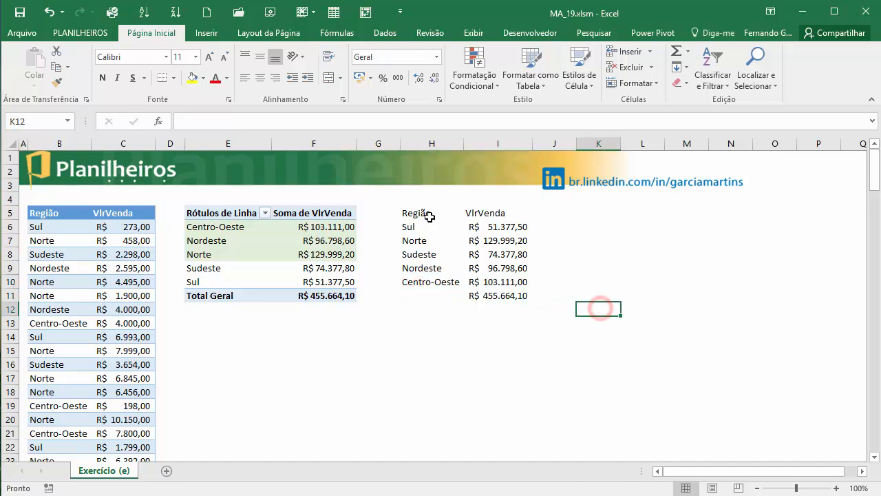
- Center and bold the Região and VlrVenda headers in H5:I5
left_click_drag(436, 215, 497, 213)
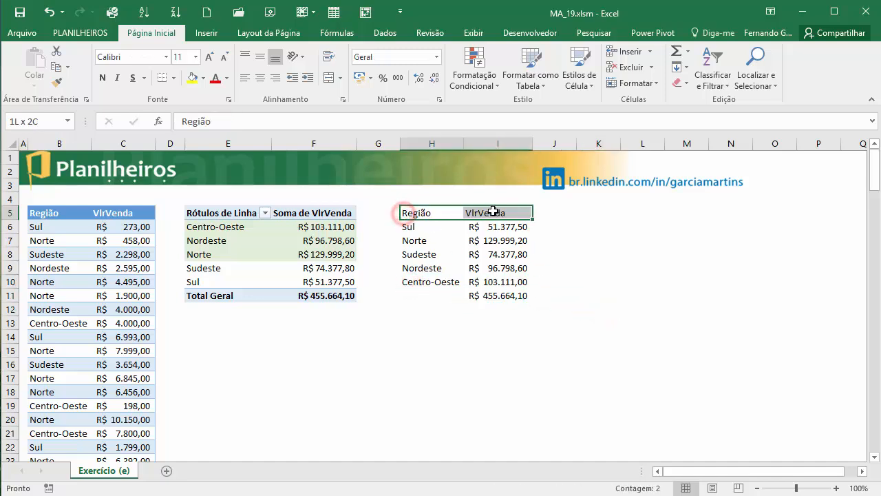
left_click(260, 78)
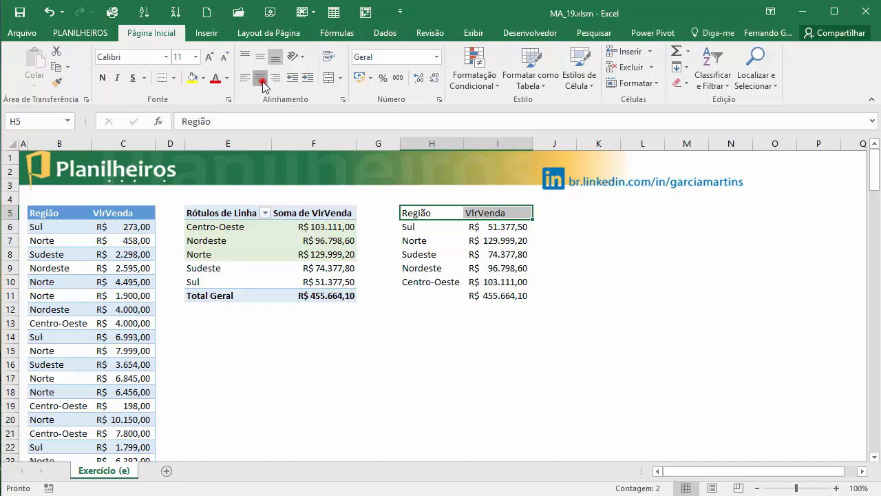
left_click(104, 79)
left_click(432, 295)
- Set fine dotted gray inner horizontal and vertical borders for the consolidated data H6:I10
left_click_drag(413, 227, 517, 284)
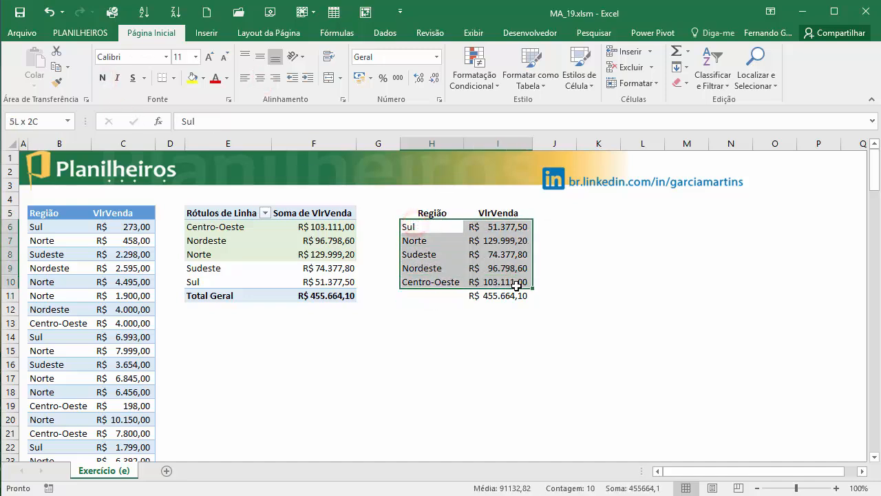
key("ctrl+1")
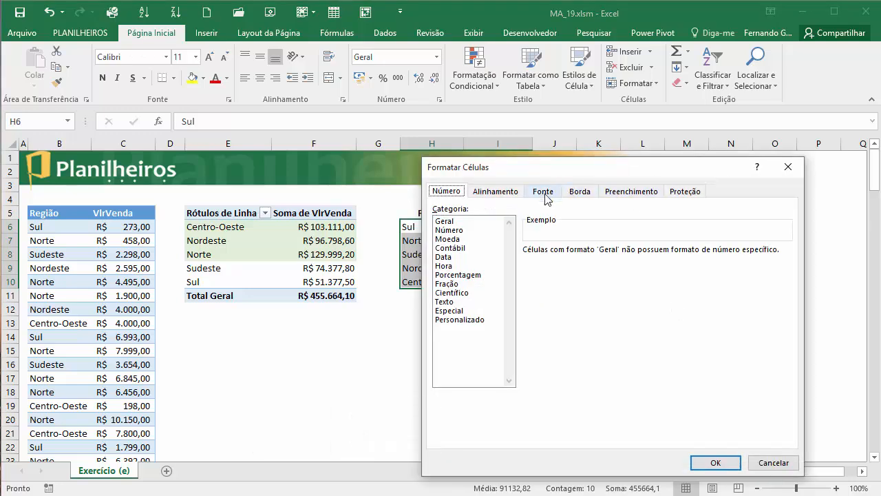
left_click(579, 192)
left_click_drag(601, 166, 224, 115)
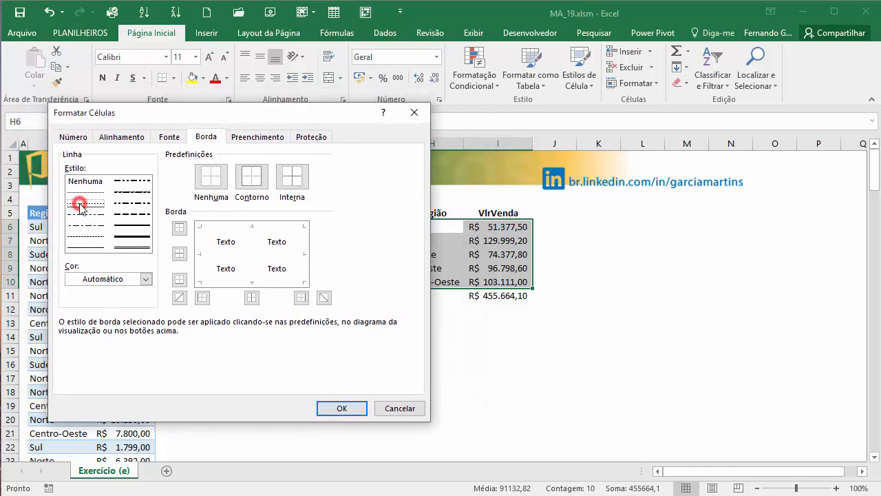
left_click(91, 192)
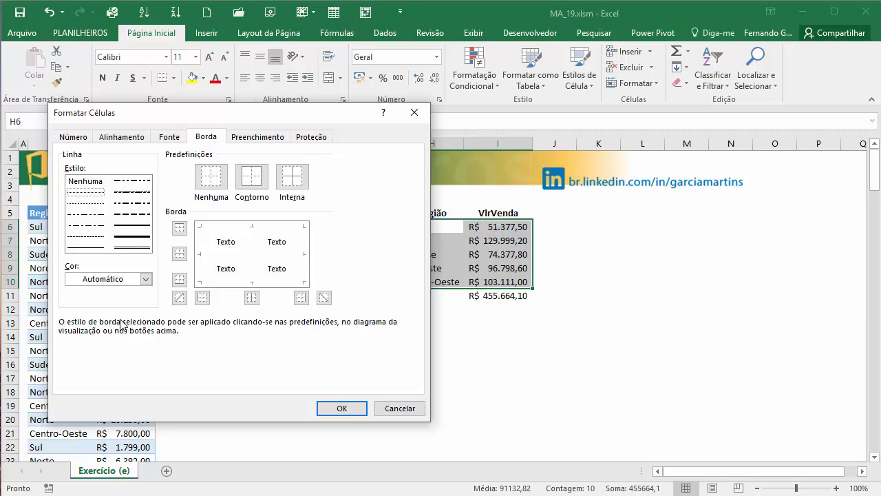
left_click(105, 278)
left_click(73, 365)
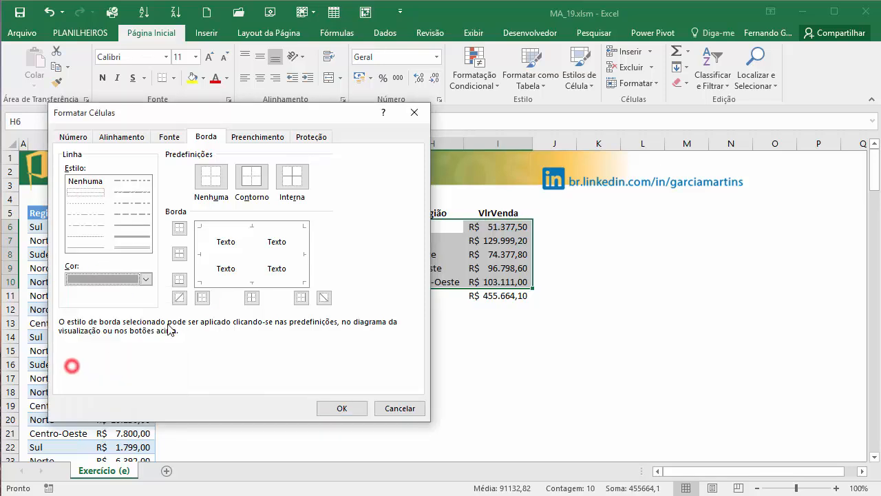
left_click(218, 256)
left_click(252, 238)
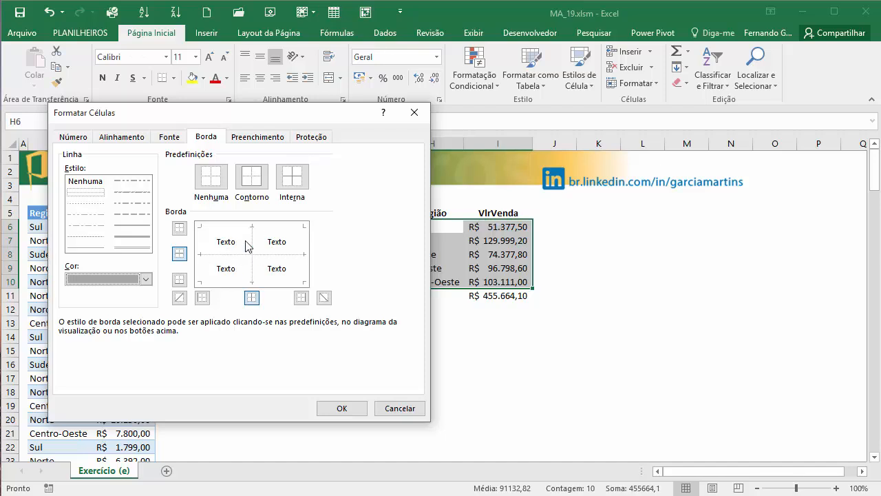
- Set a medium solid bottom border in the automatic color for H6:I10
left_click(99, 281)
left_click(86, 294)
left_click(132, 226)
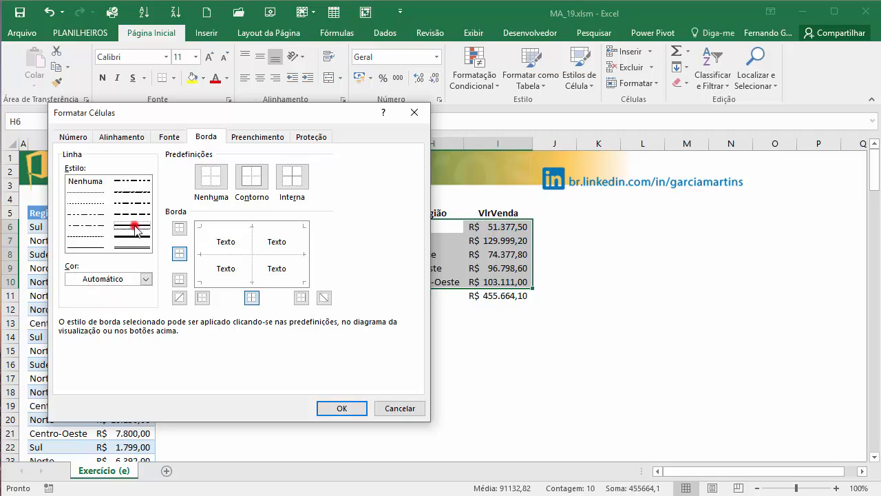
left_click(234, 281)
- Set a red medium solid top border for H6:I10 and apply the border settings
left_click(126, 279)
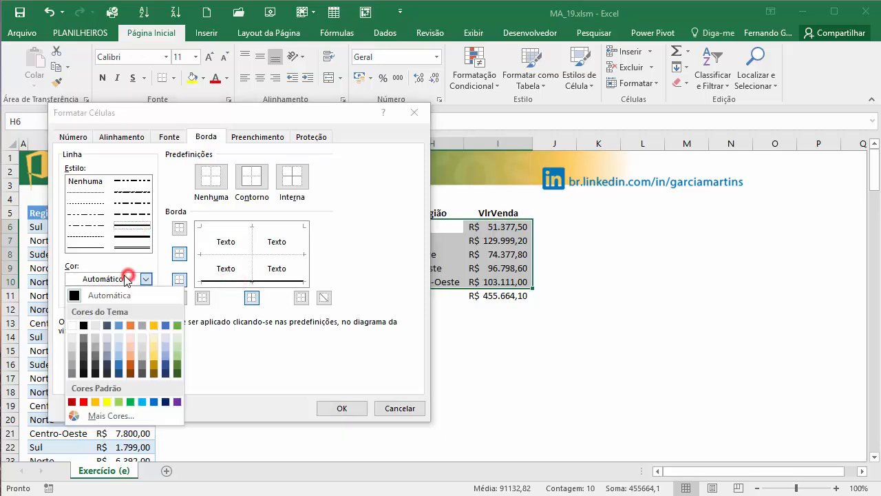
left_click(83, 401)
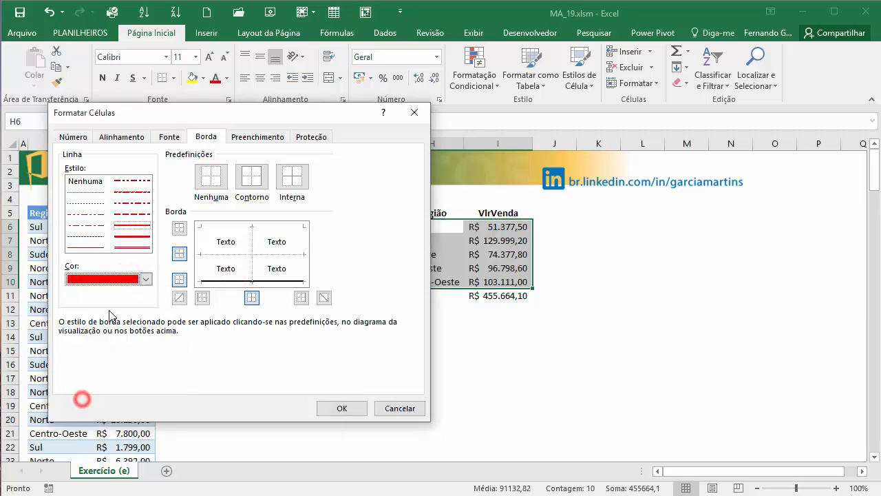
left_click(231, 229)
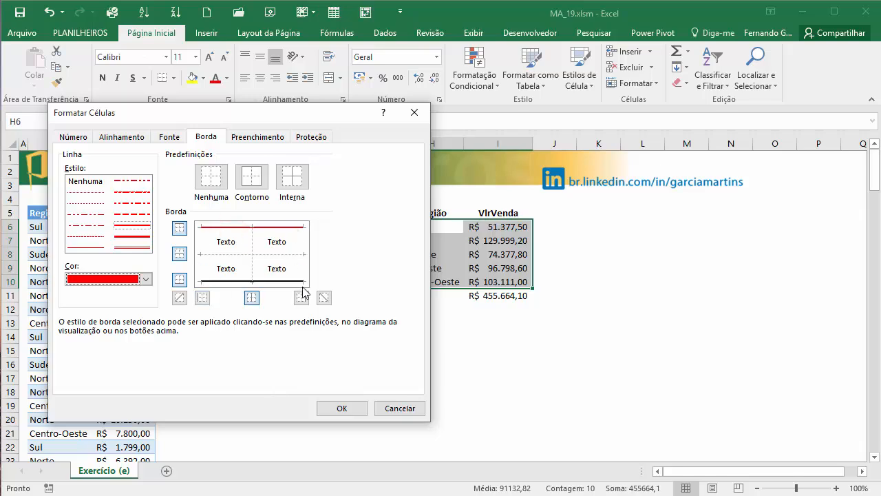
left_click(340, 407)
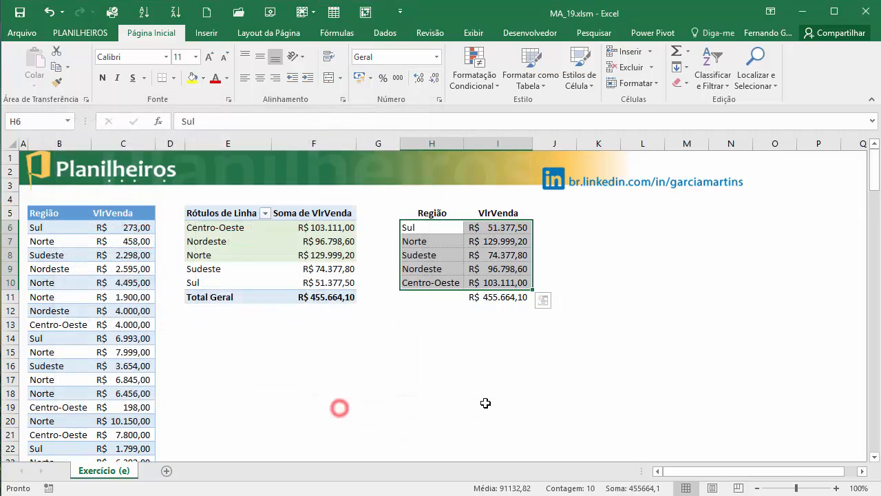
left_click(518, 364)
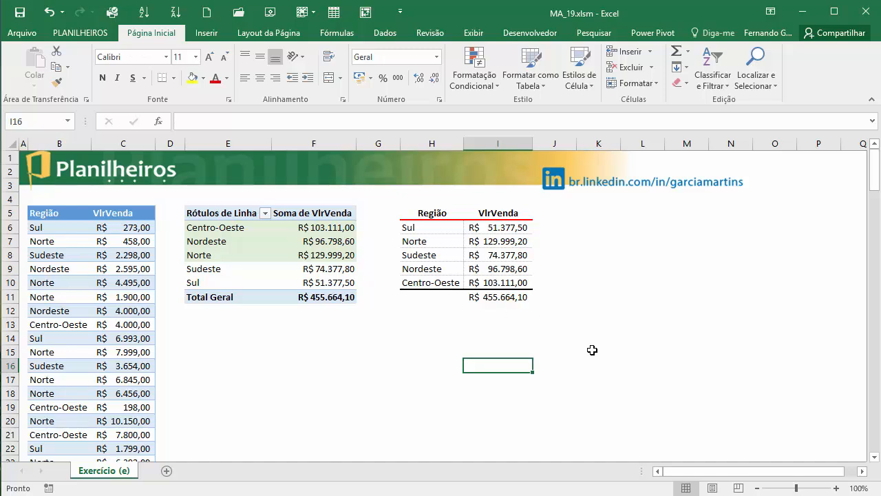
- Bold the sum in cell I11
left_click(506, 300)
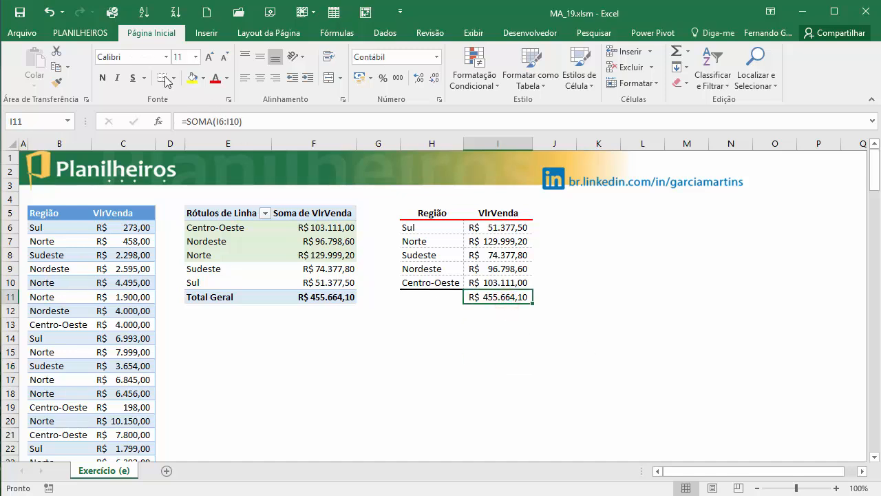
left_click(101, 79)
left_click(564, 394)
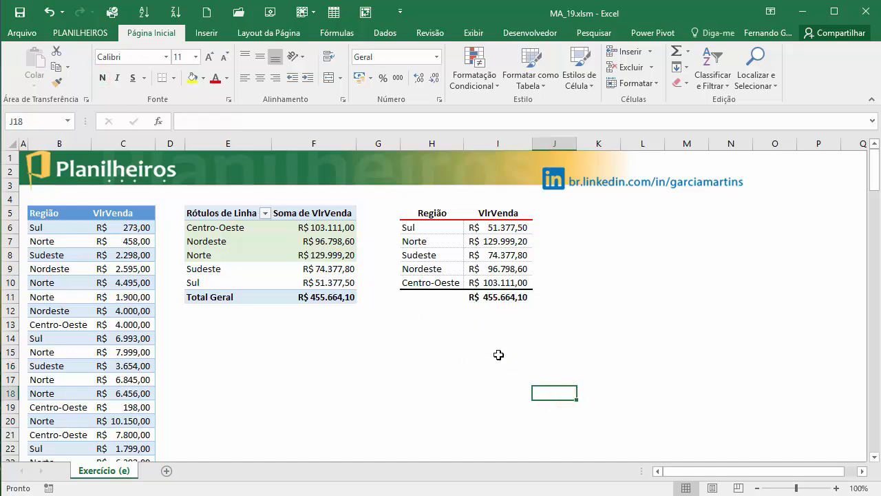
left_click(671, 301)
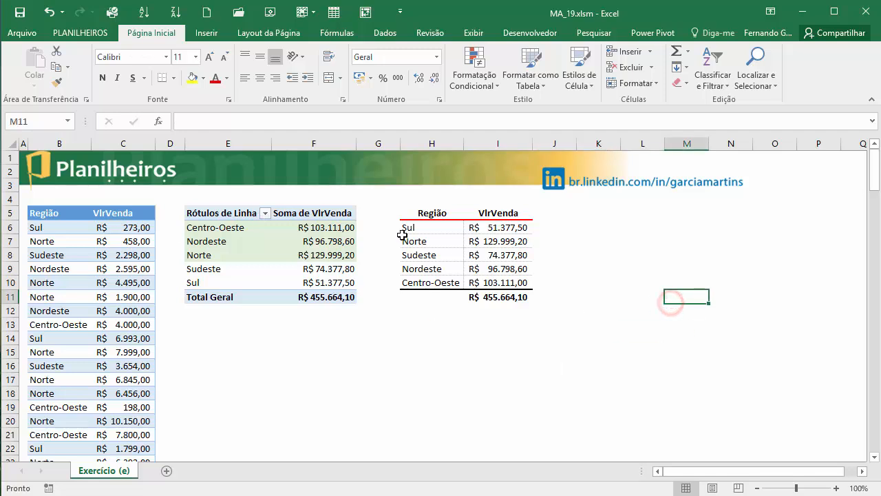
left_click(486, 381)
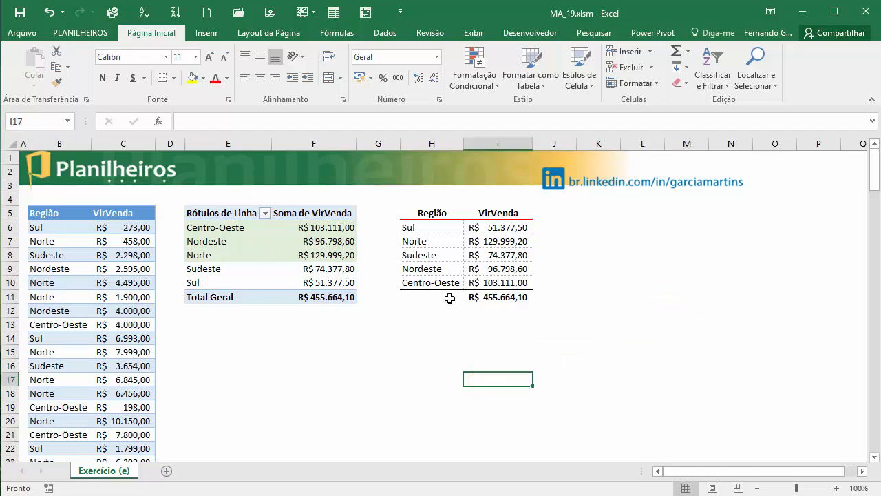
- Create a formula-based conditional formatting rule for H6:I10 with the formula =$I6>90000
left_click_drag(416, 230, 510, 282)
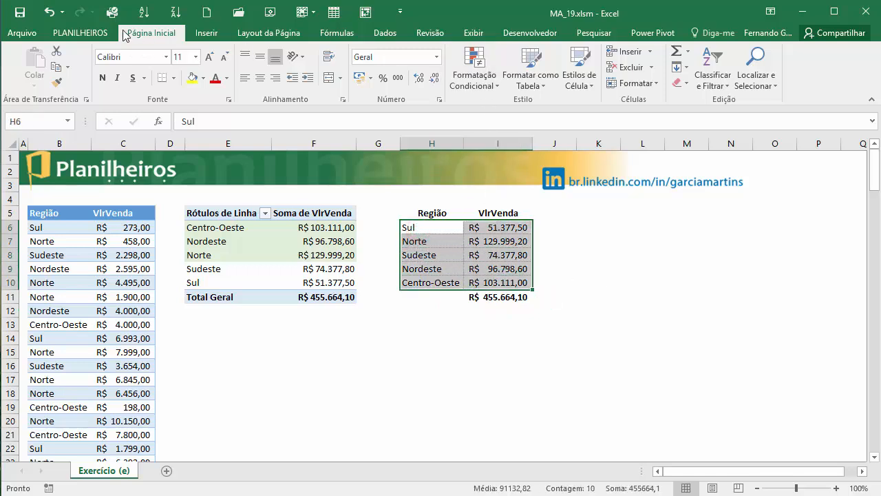
left_click(490, 82)
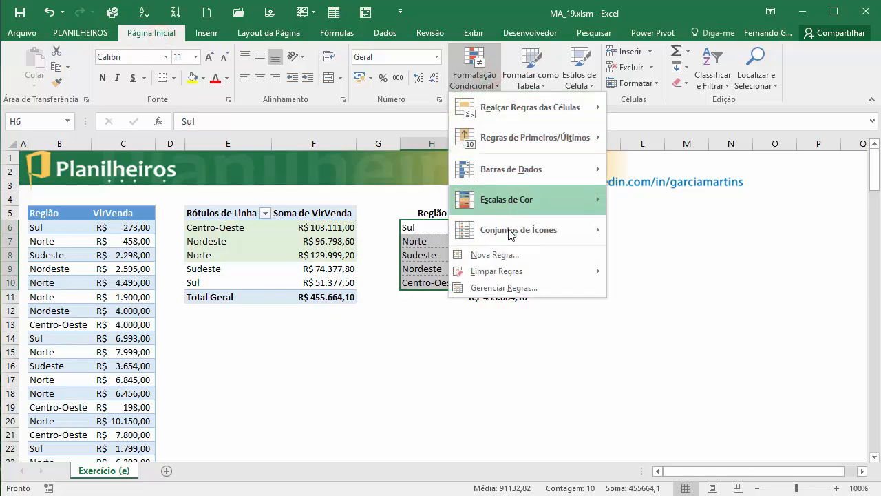
left_click(508, 253)
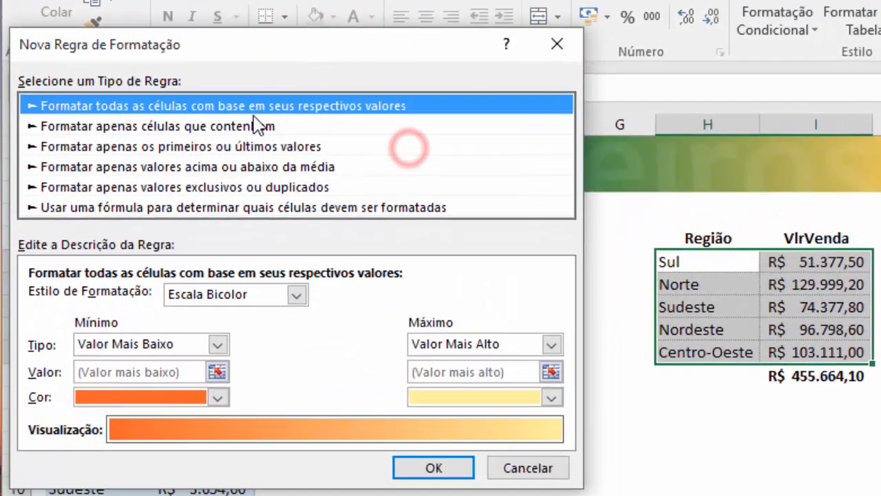
left_click(207, 264)
left_click(272, 299)
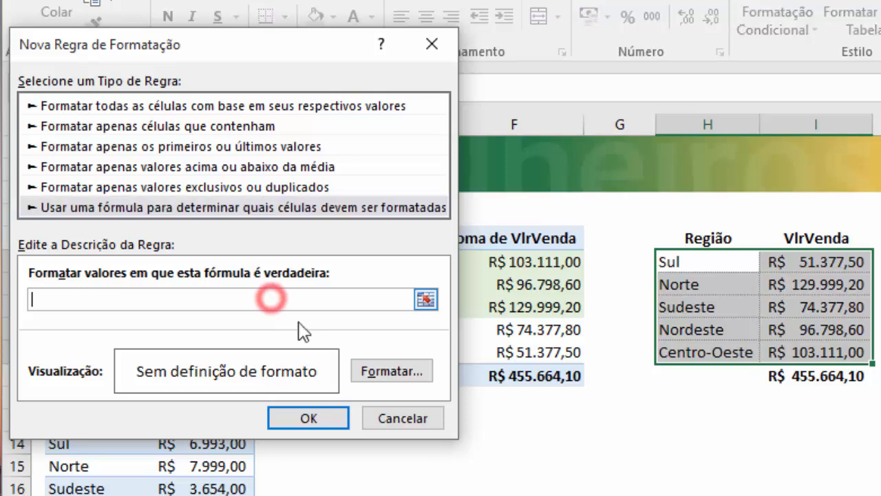
left_click(836, 261)
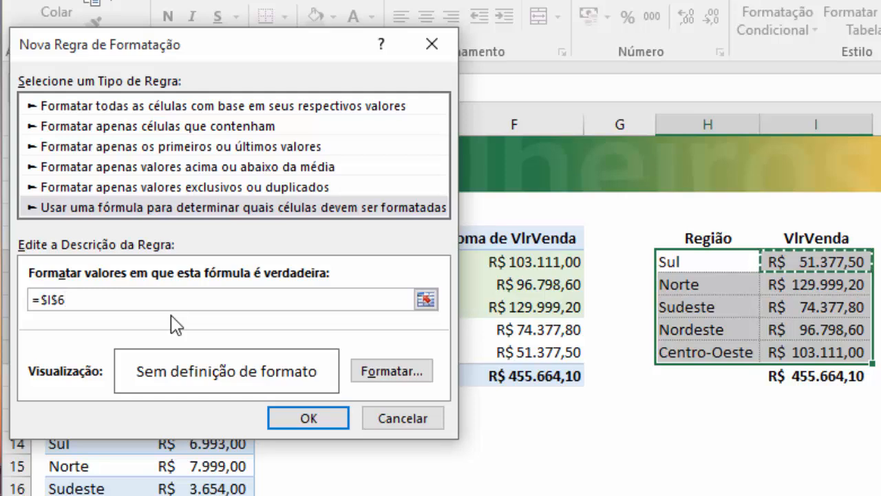
key("F4")
key("F4")
key("F4")
type(">900")
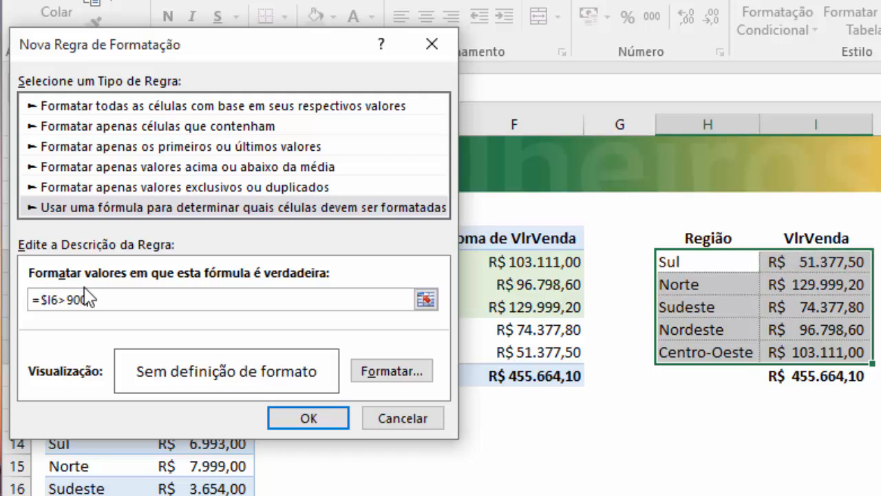
type("00")
- Give the rule a light green background fill and apply it to the consolidated data
left_click(405, 365)
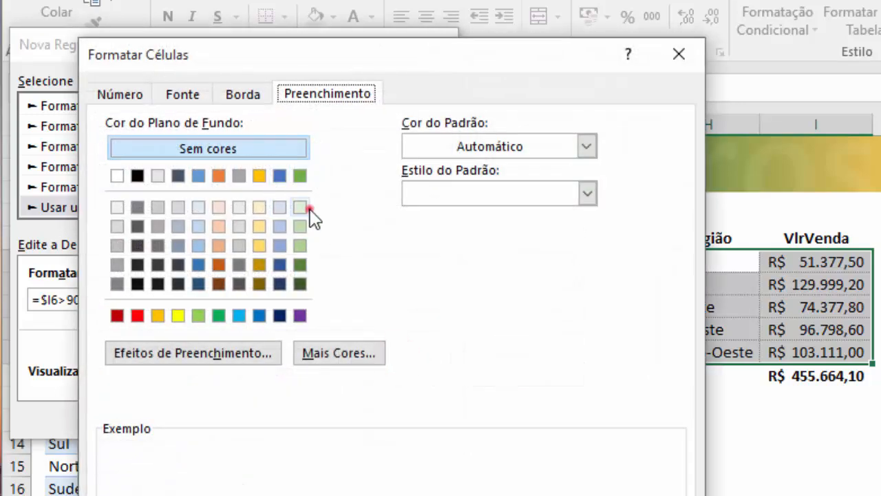
left_click(300, 206)
key("Return")
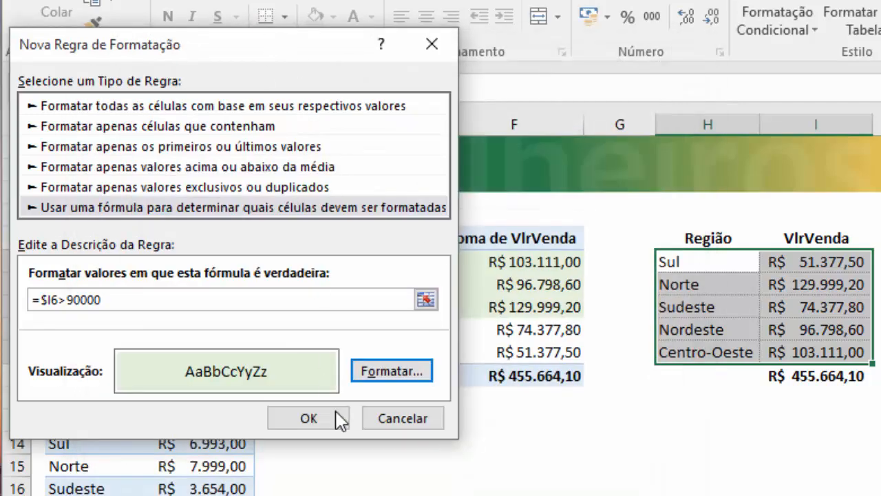
left_click(329, 471)
left_click(880, 421)
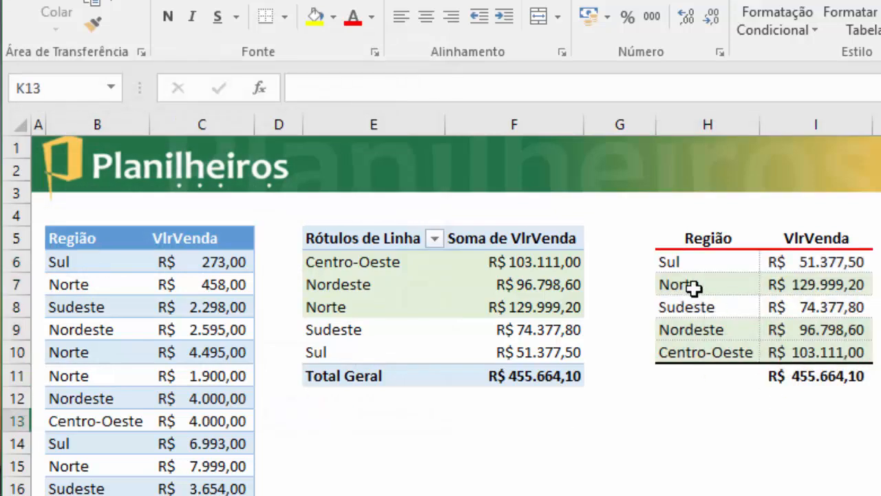
- Compare the highlighted rows of the consolidated table with those of the PivotTable
left_click(719, 310)
left_click(704, 261)
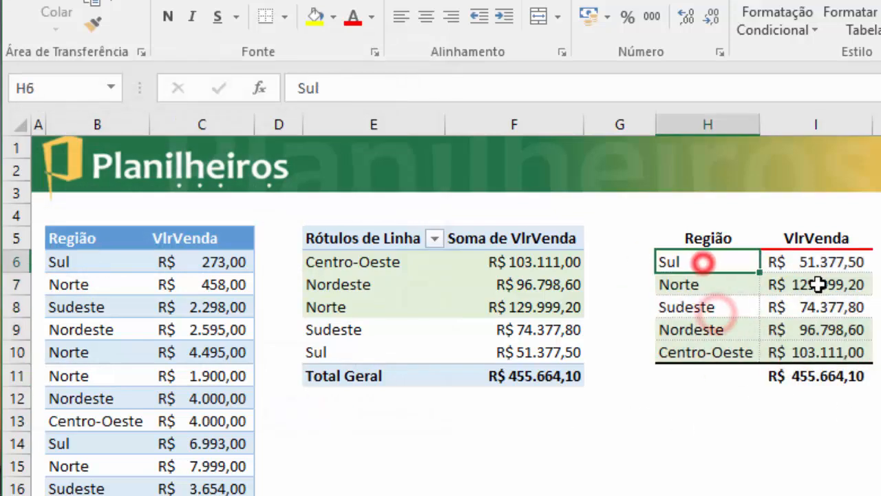
left_click(817, 284)
left_click(792, 352)
left_click(719, 330)
left_click(776, 262)
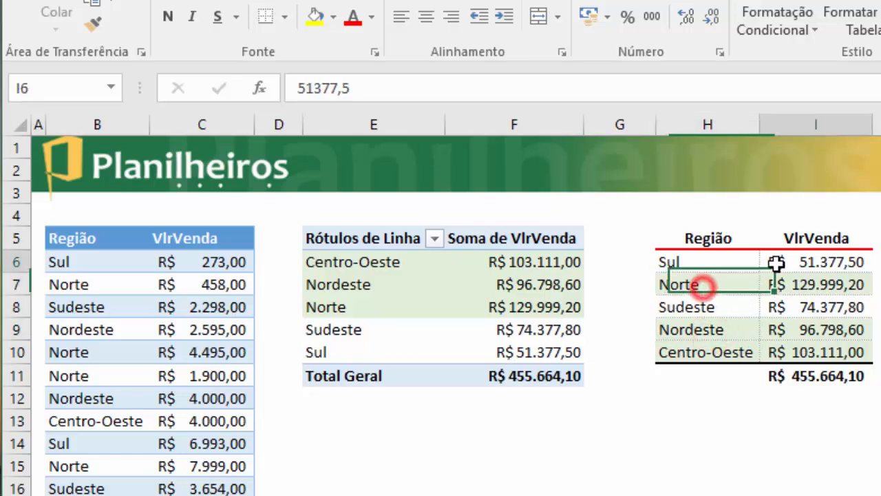
left_click(318, 263)
left_click(350, 366)
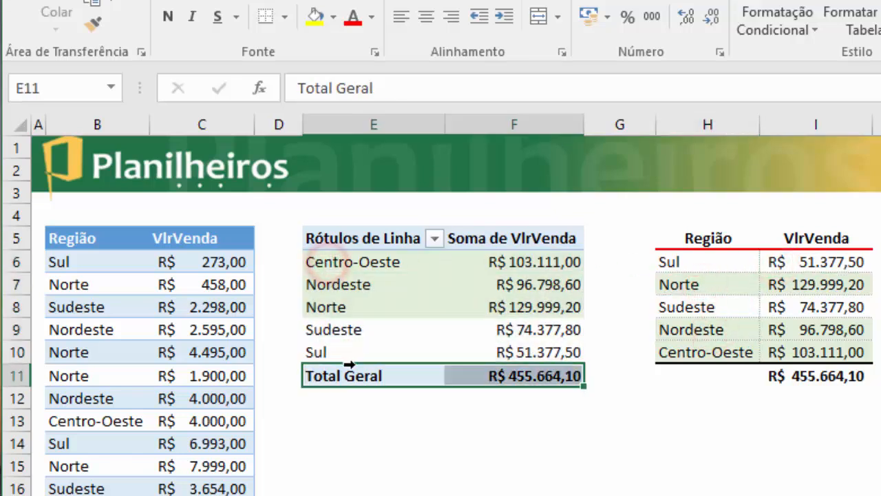
left_click(350, 344)
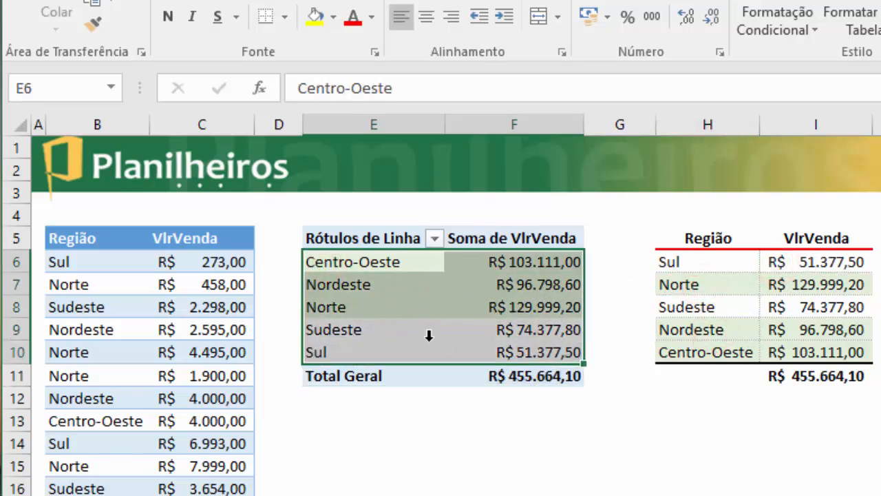
left_click(811, 305)
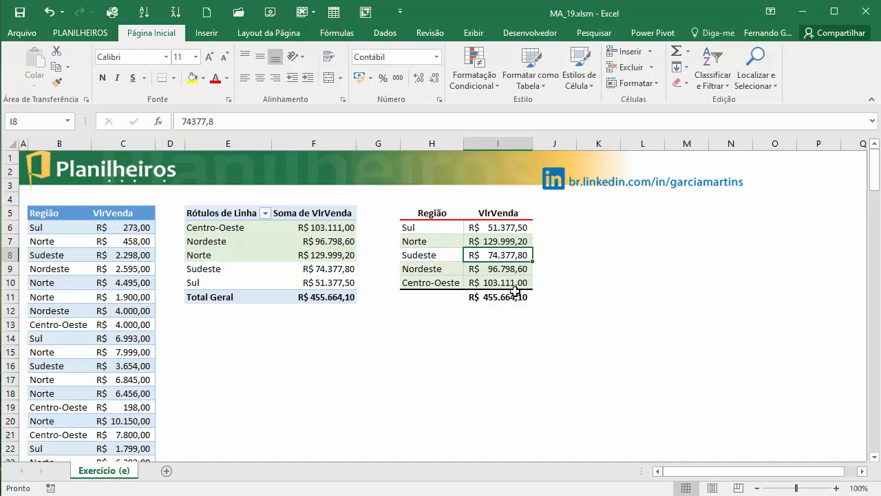
left_click(621, 321)
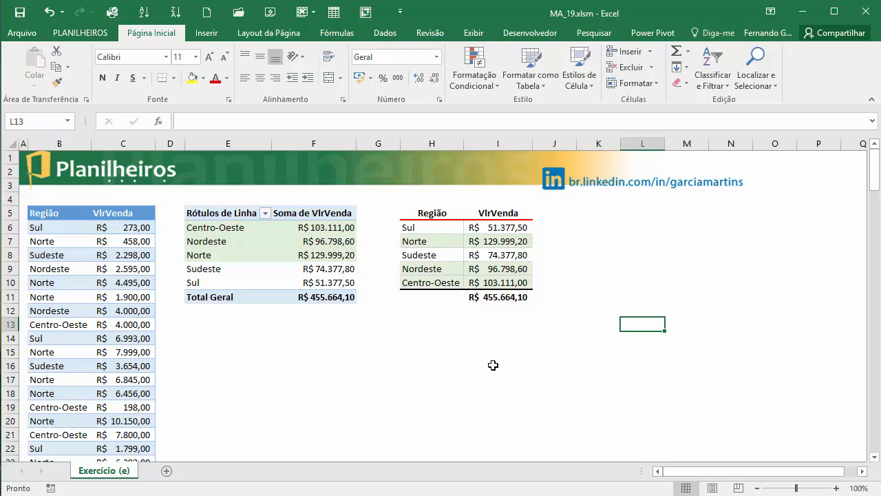
left_click(438, 354)
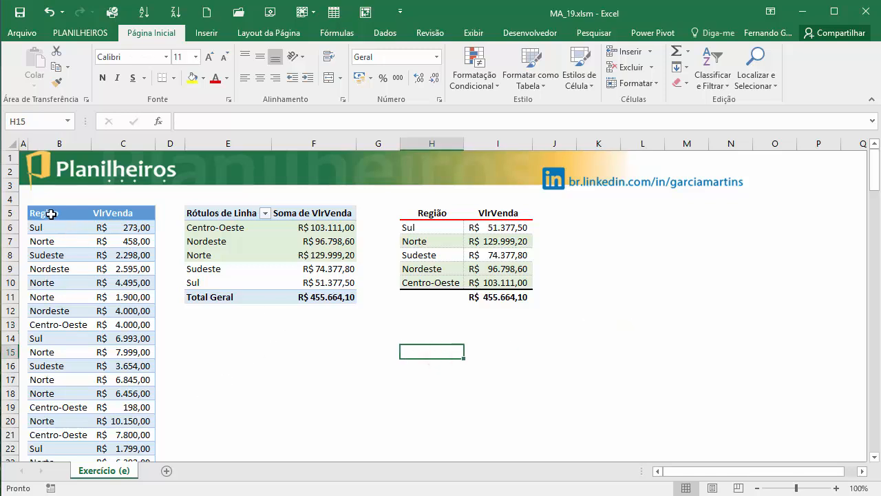
- Copy the Região column of the sales table from its header in B5 down to B158
left_click_drag(51, 214, 64, 229)
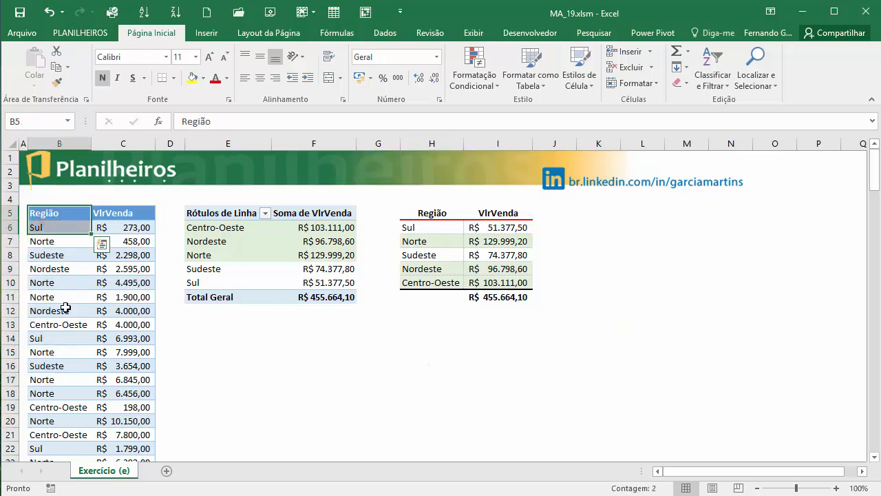
left_click(48, 295)
left_click(42, 213)
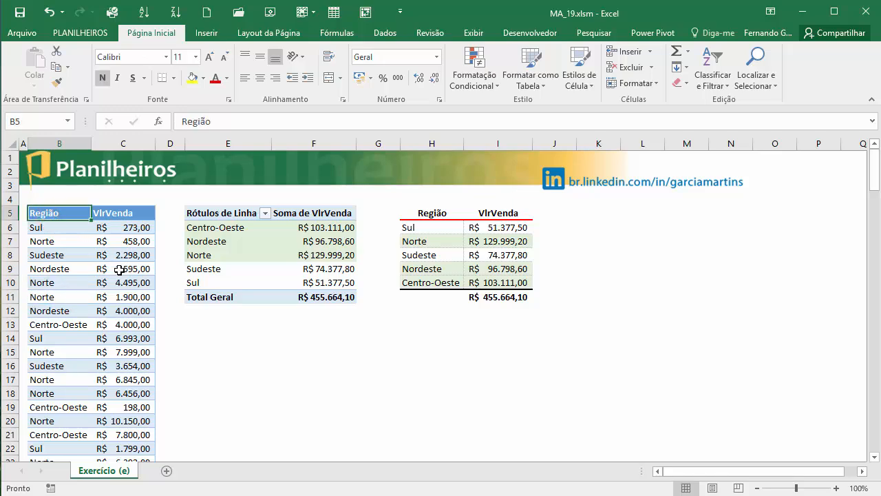
key("ctrl+shift+Down")
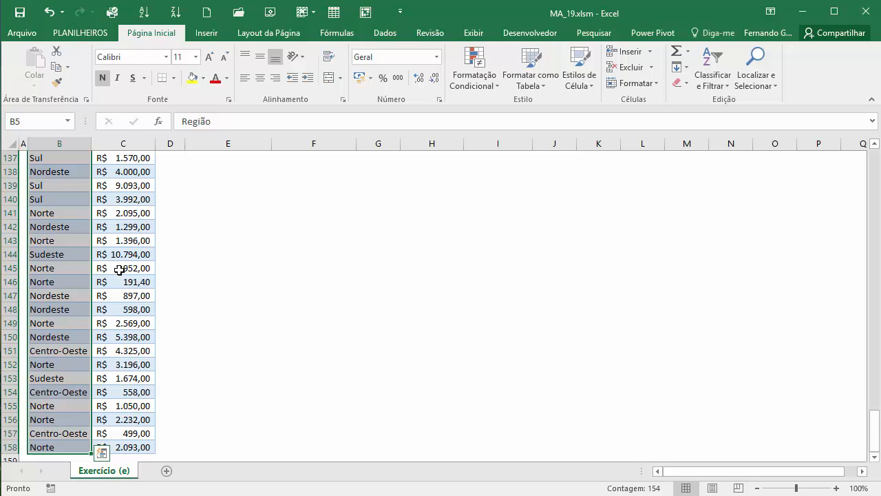
key("ctrl+c")
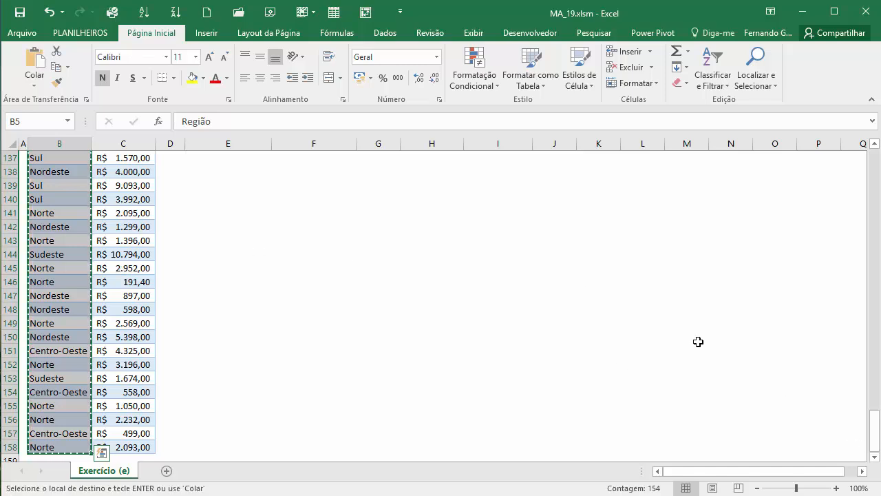
key("ctrl+Home")
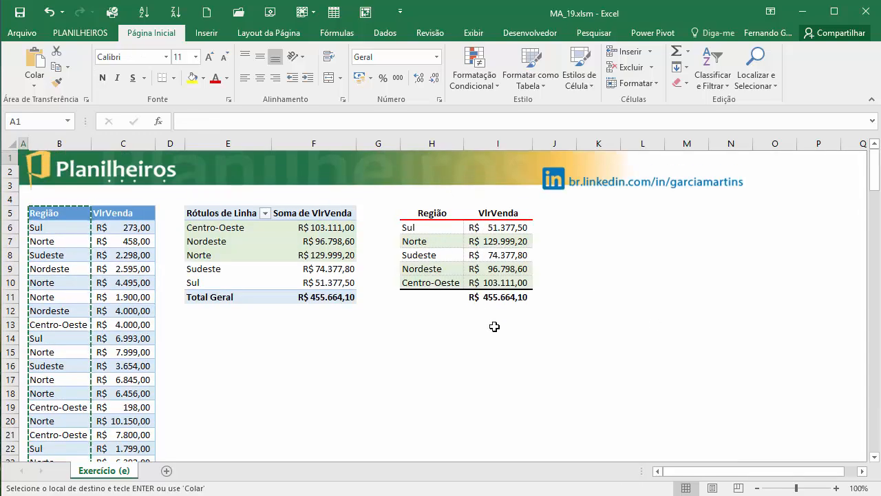
- Paste the copied Região column as values only, starting at K5
left_click(597, 208)
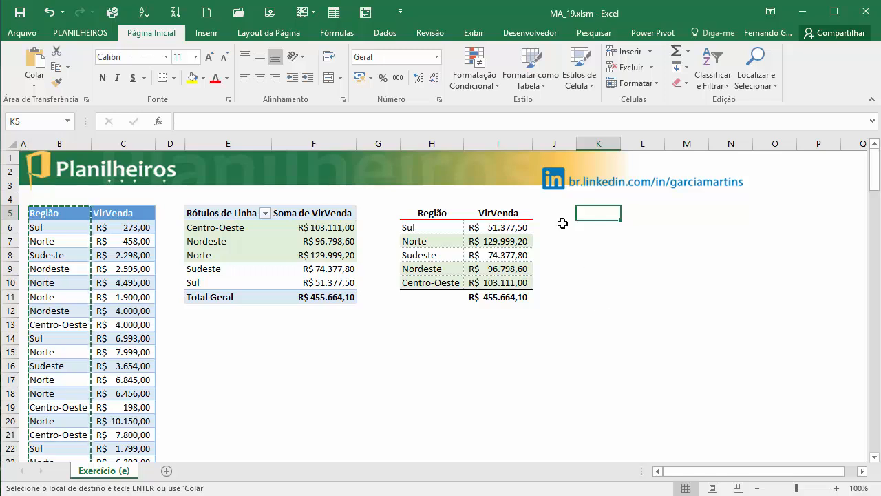
right_click(603, 212)
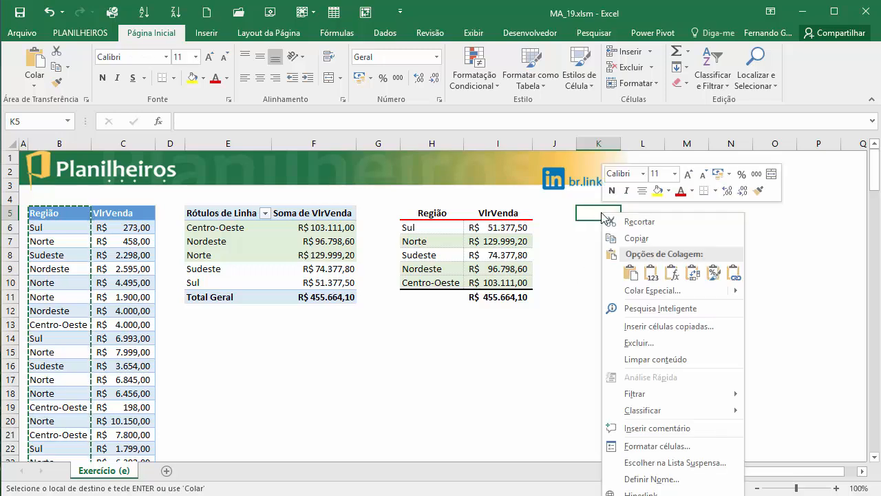
left_click(653, 276)
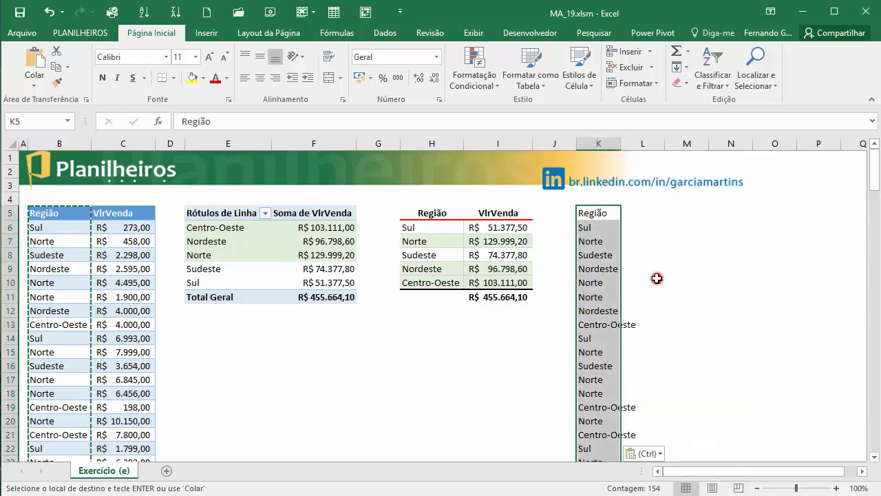
left_click(570, 365)
left_click(744, 351)
scroll(726, 355, "down", 9)
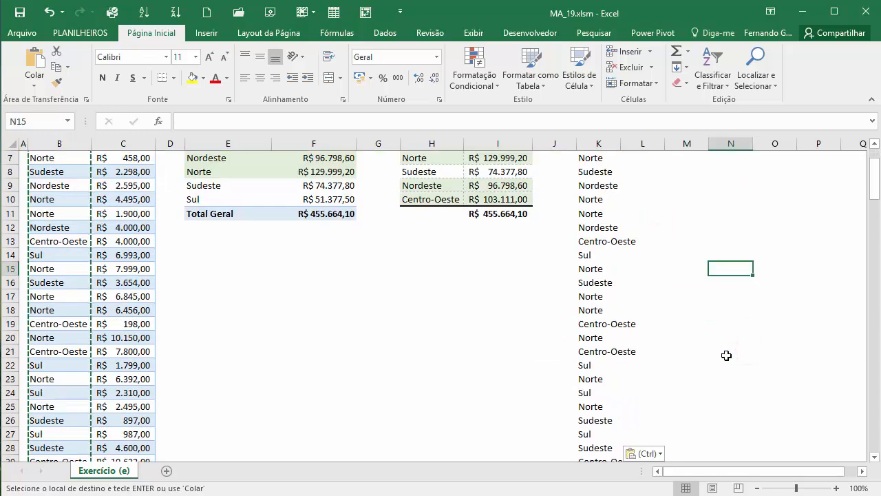
scroll(726, 354, "up", 10)
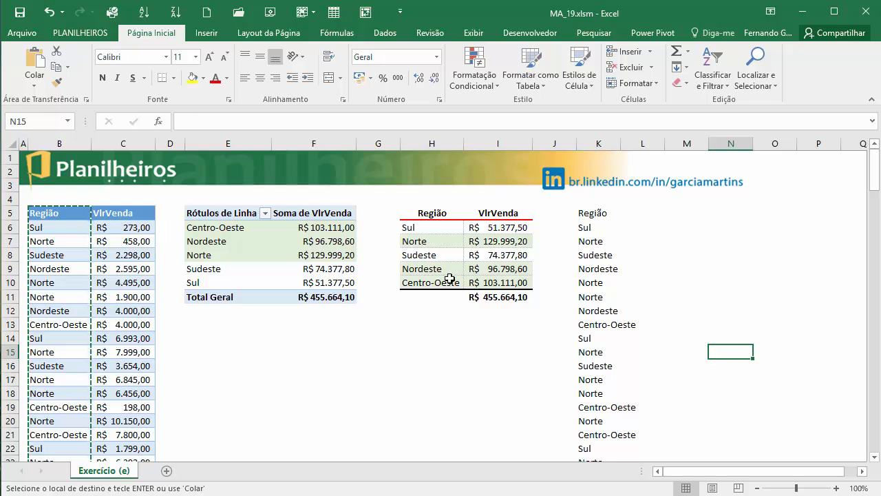
- Remove the duplicates from the whole of column K and dismiss the result message
left_click(599, 143)
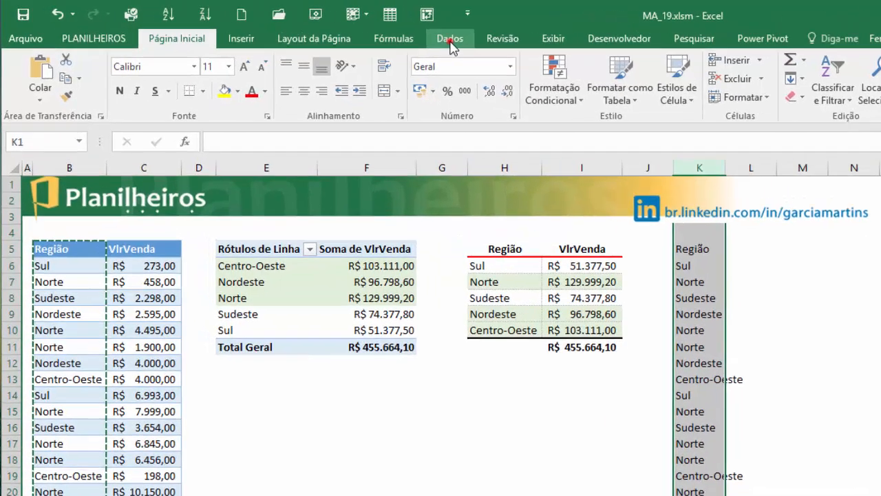
left_click(386, 32)
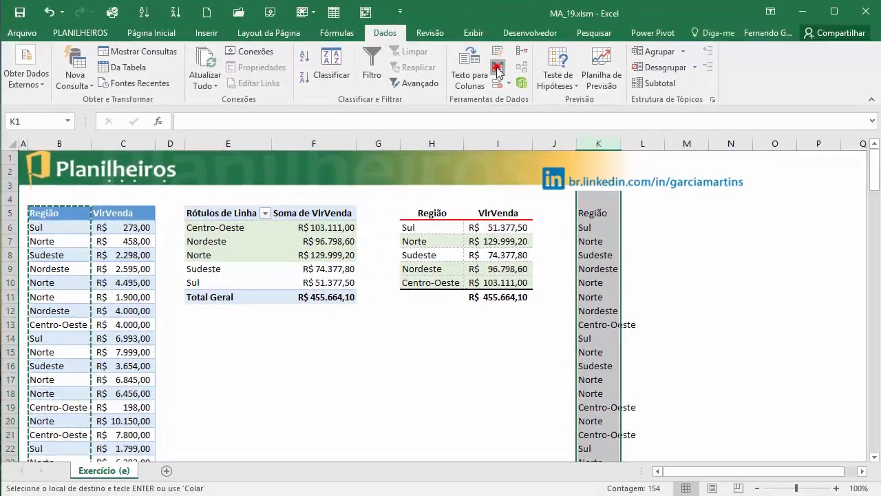
left_click(497, 69)
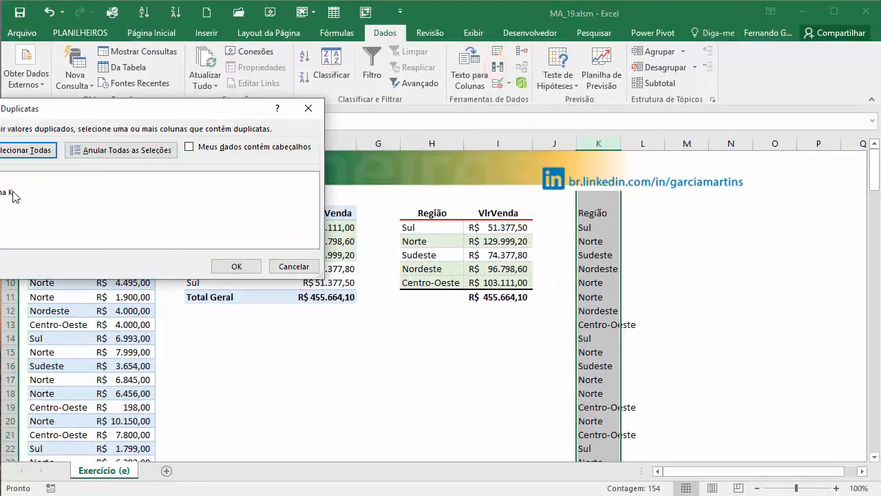
left_click(239, 265)
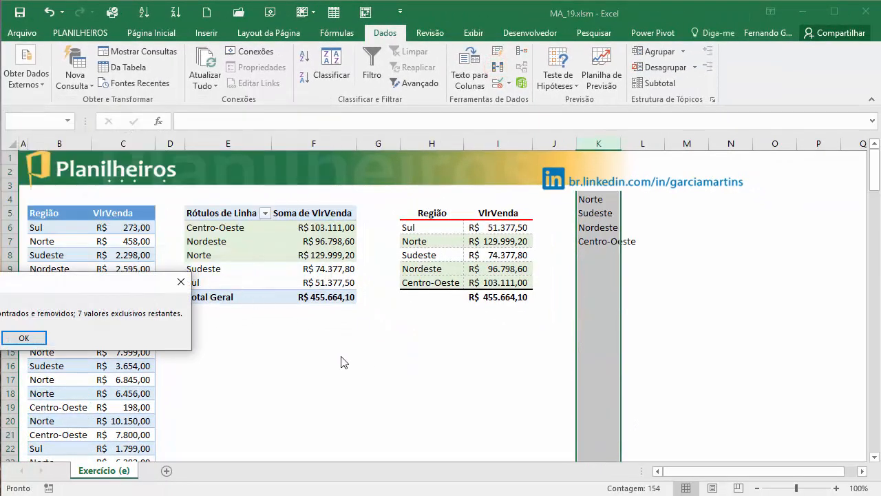
left_click(28, 338)
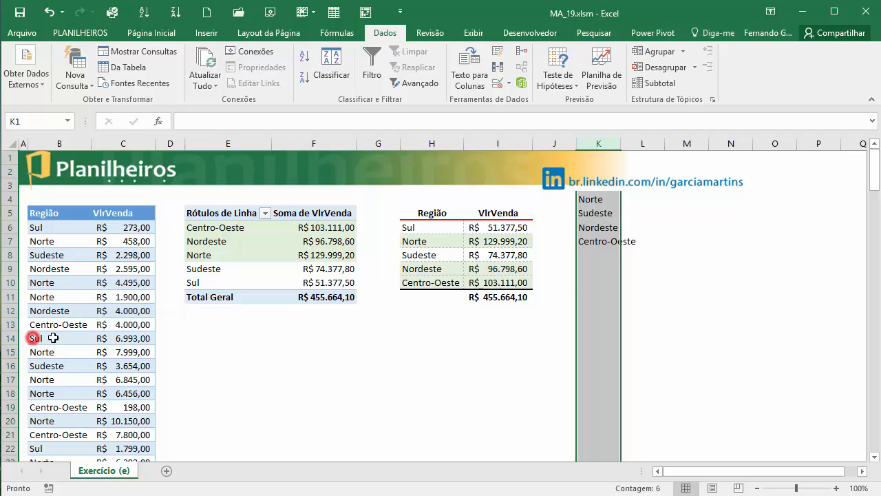
left_click(681, 299)
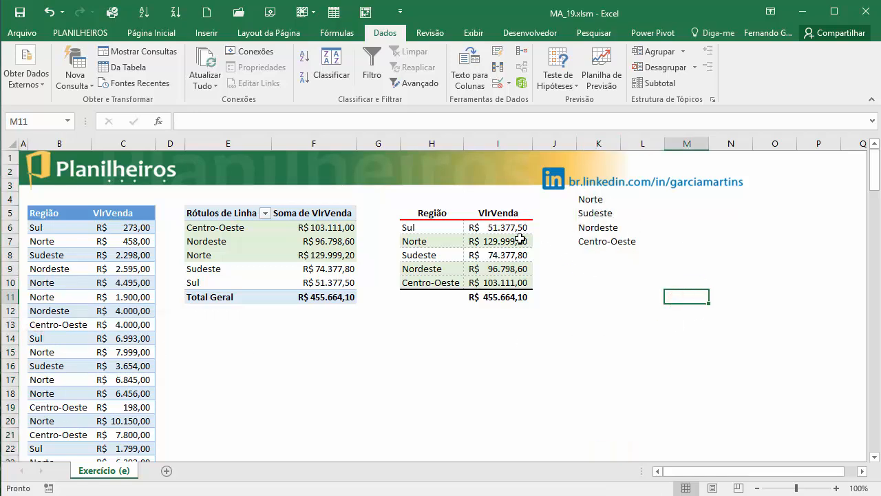
- Move the banner picture below the summary tables, and move the unique region list from K2:K7 to K5:K10
left_click_drag(453, 175, 499, 404)
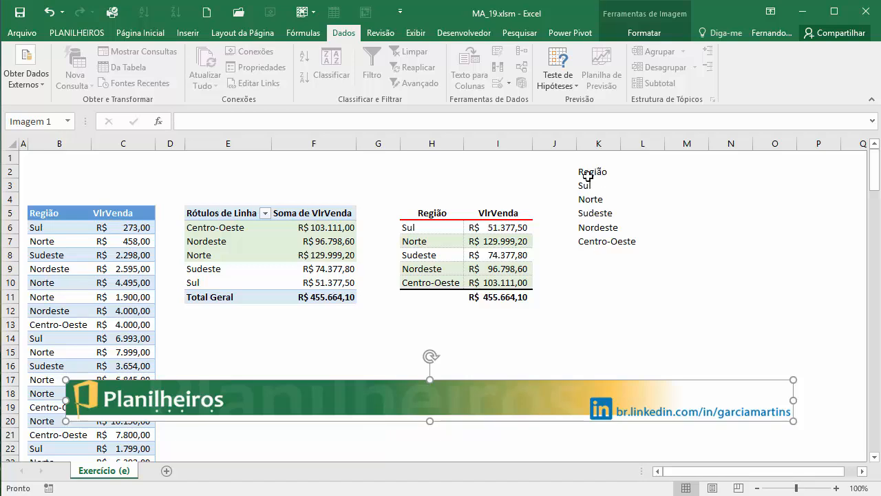
left_click_drag(588, 175, 591, 240)
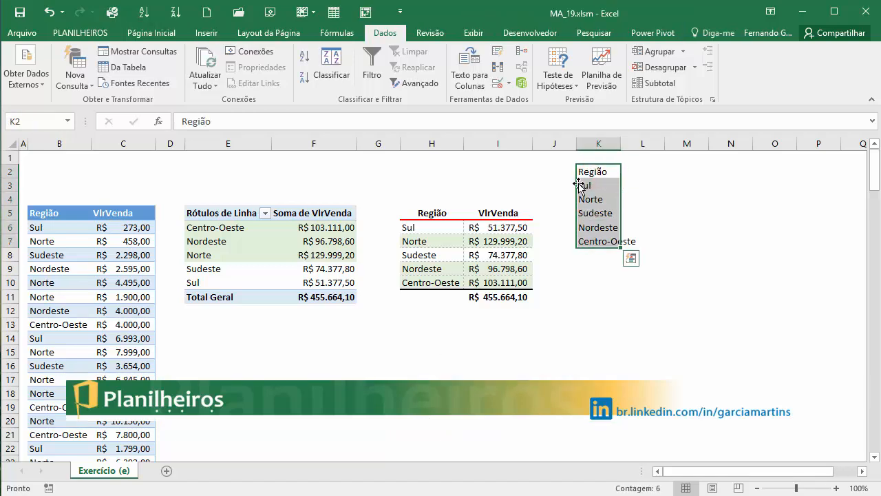
left_click_drag(578, 185, 592, 230)
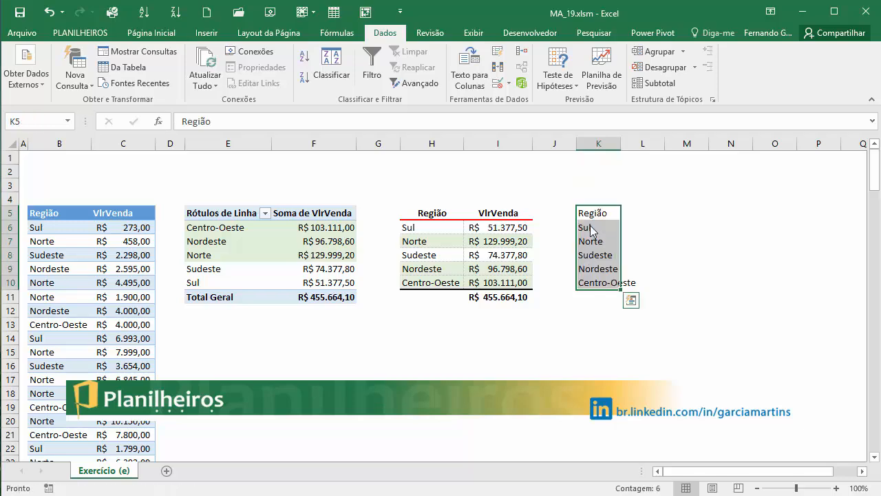
- Move the banner picture back to the top of the sheet, above the tables in rows 1 to 3
left_click(564, 296)
left_click_drag(508, 399, 457, 163)
left_click(586, 384)
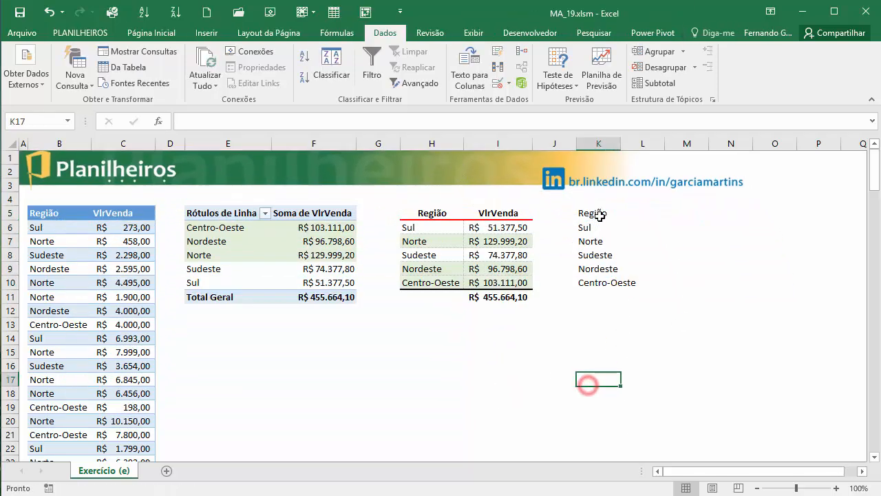
- Widen column K so that the longest region name, Centro-Oeste, fits inside its cell
left_click(591, 215)
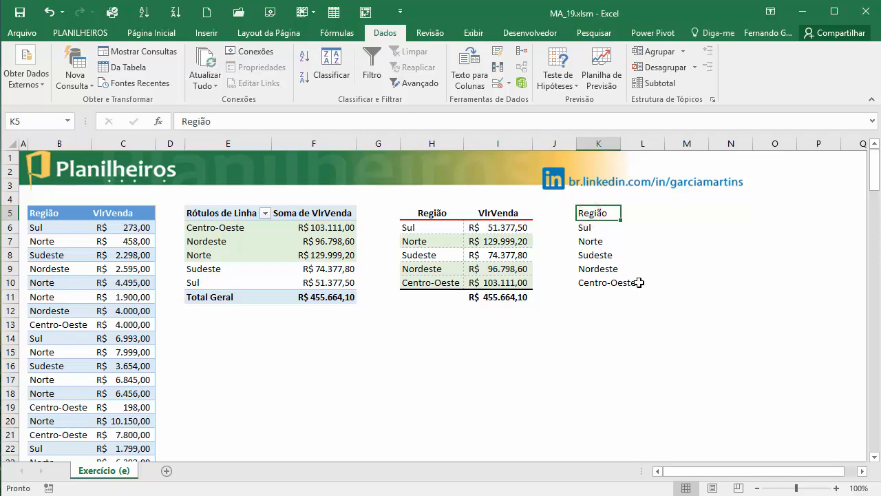
left_click(611, 337)
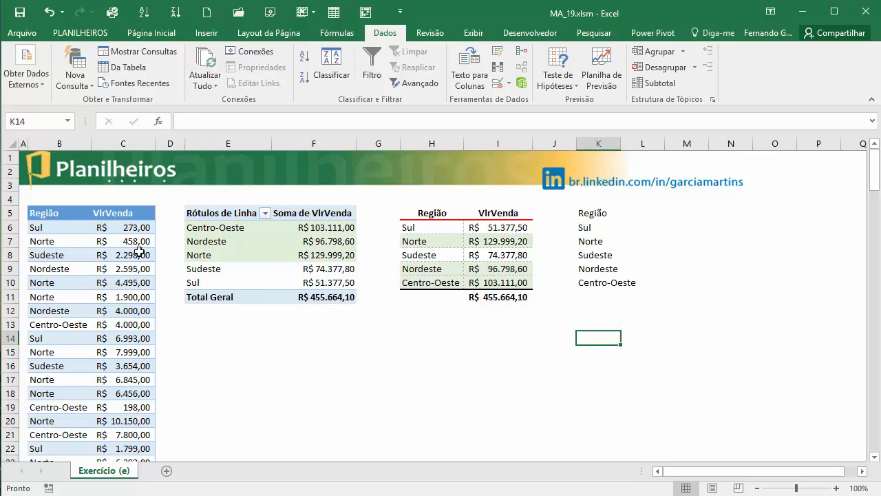
left_click(627, 227)
left_click_drag(622, 145, 642, 145)
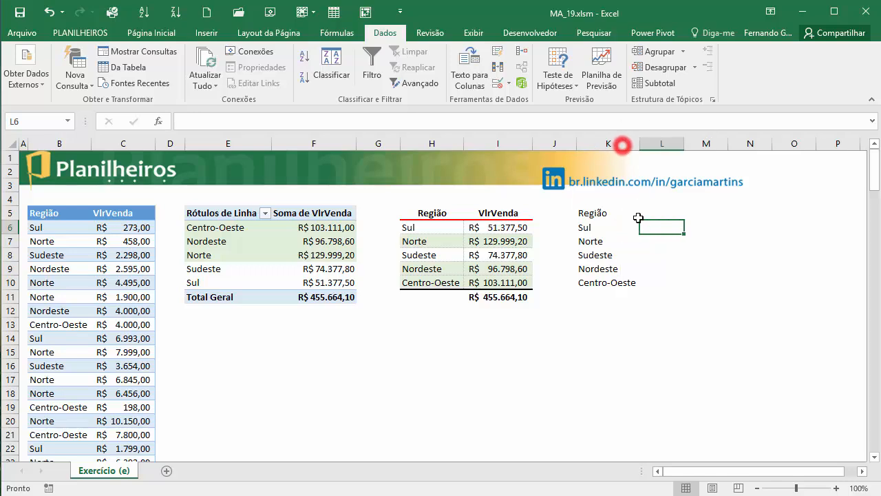
- Start a SOMASE formula in L6 with the Região column as its absolute criteria range, $B$5:$B$158
left_click(651, 225)
type("=somase")
key("Tab")
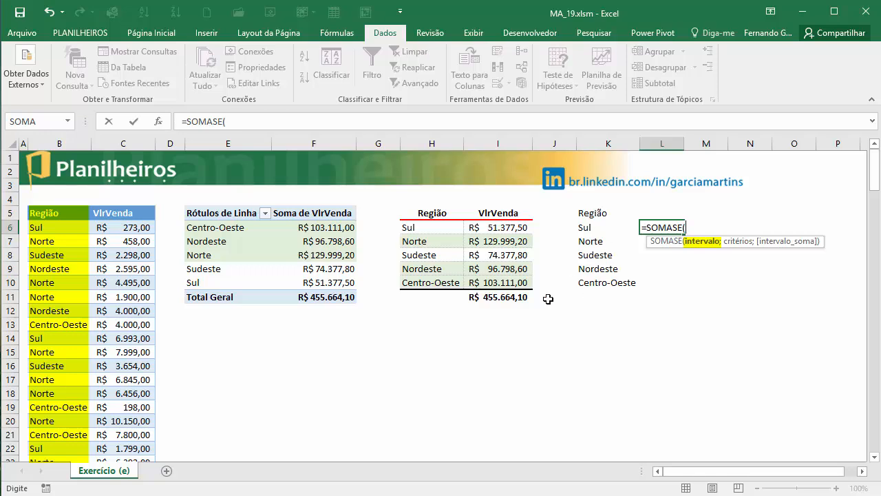
left_click(52, 213)
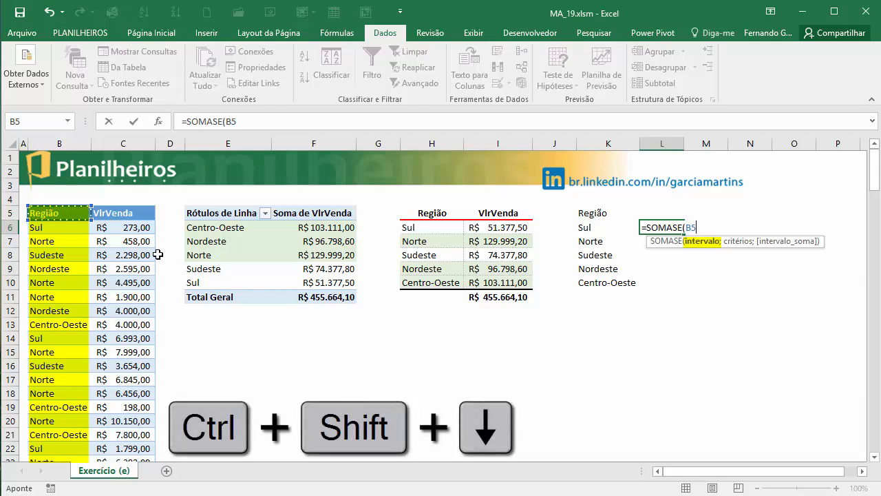
key("ctrl+shift+Down")
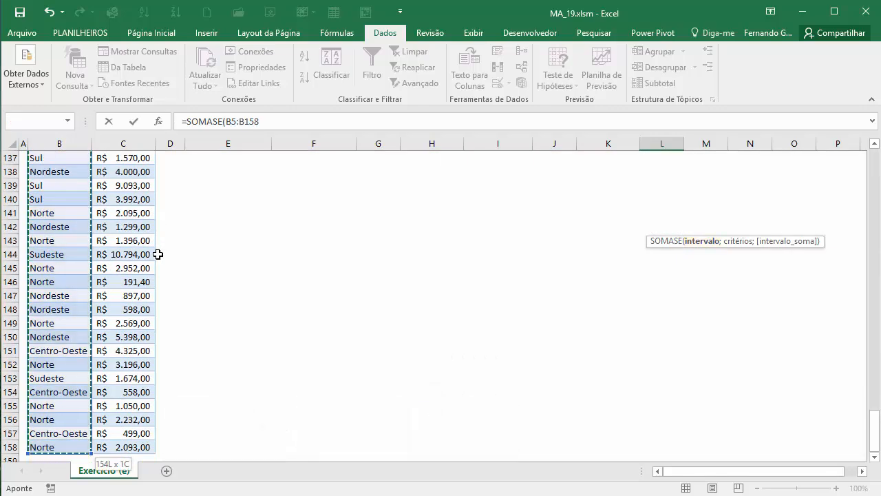
key("F4")
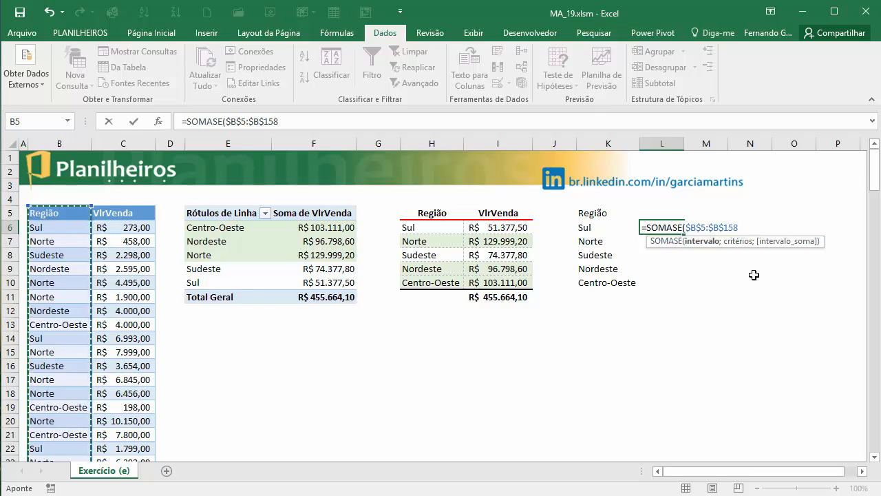
type(";")
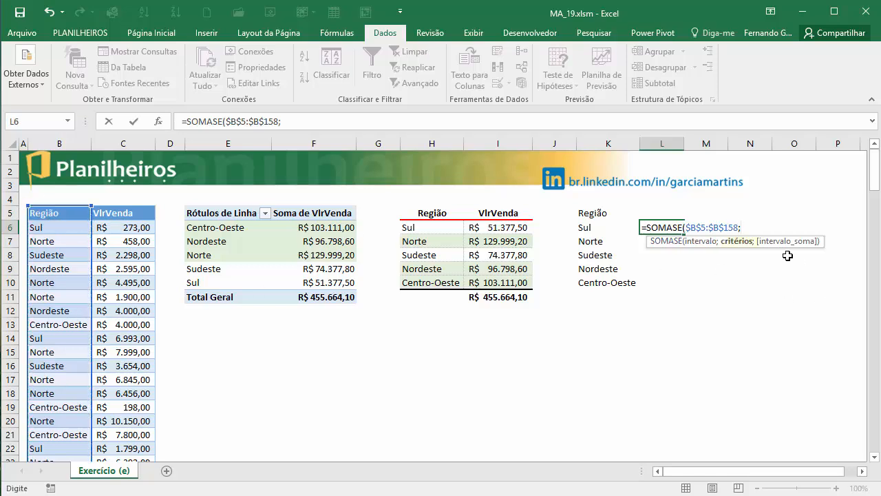
- Complete the L6 formula with criterion K6 and absolute sum range $C$5:$C$158, and fill it down to L10
left_click(600, 225)
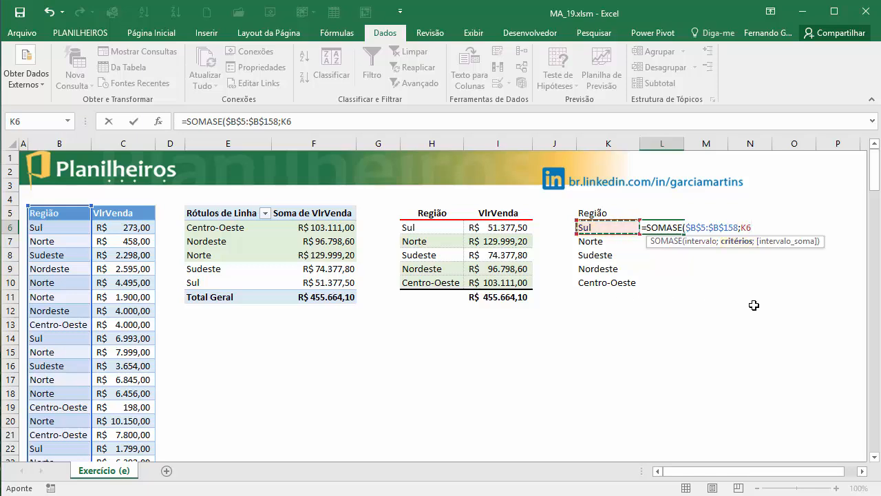
type(";")
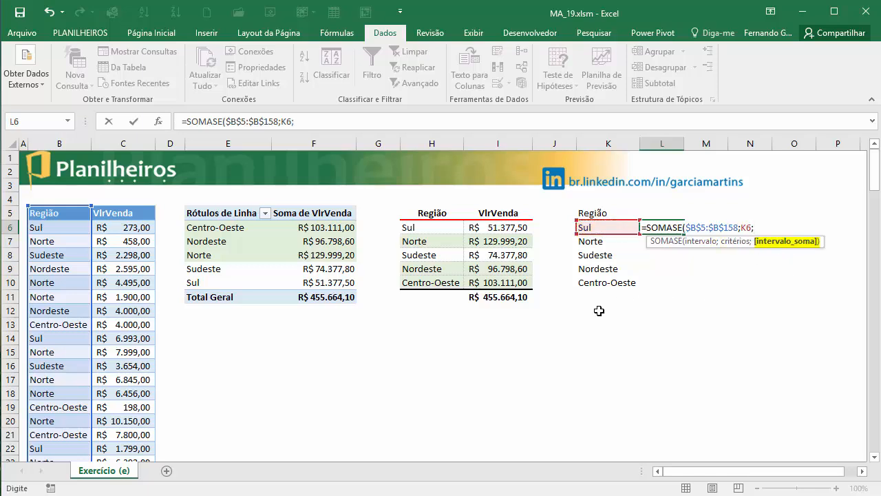
left_click(140, 215)
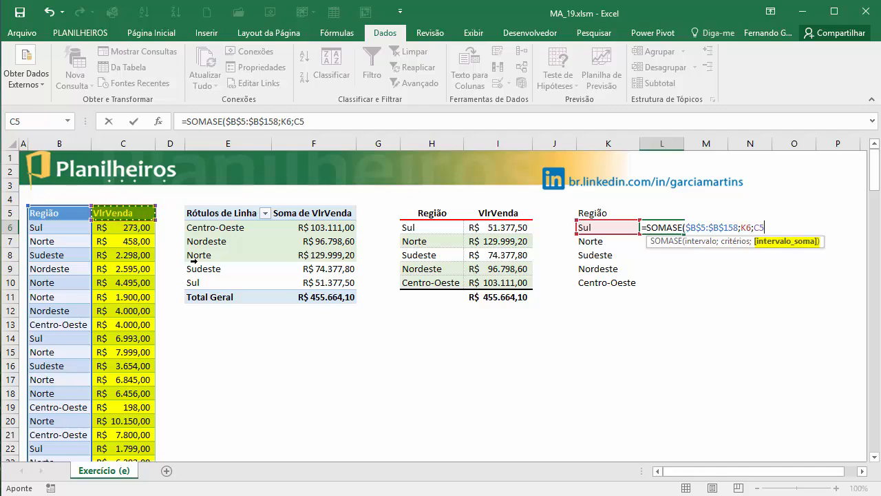
key("ctrl+shift+Down")
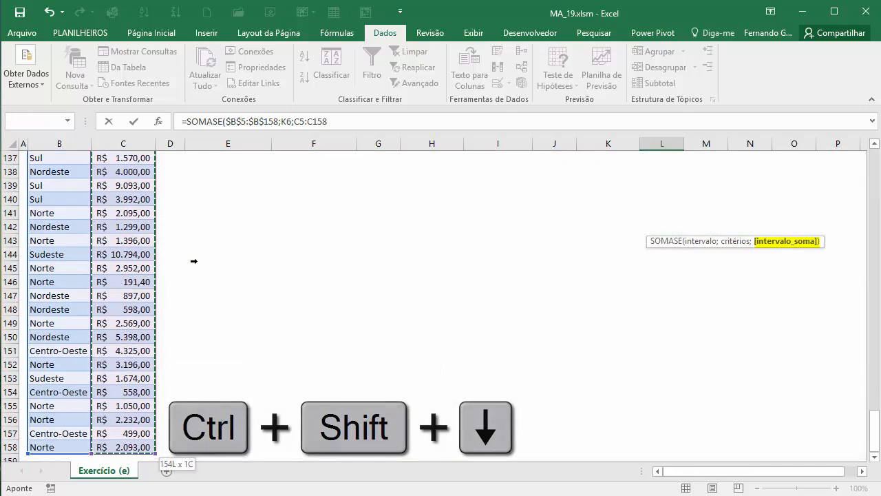
key("F4")
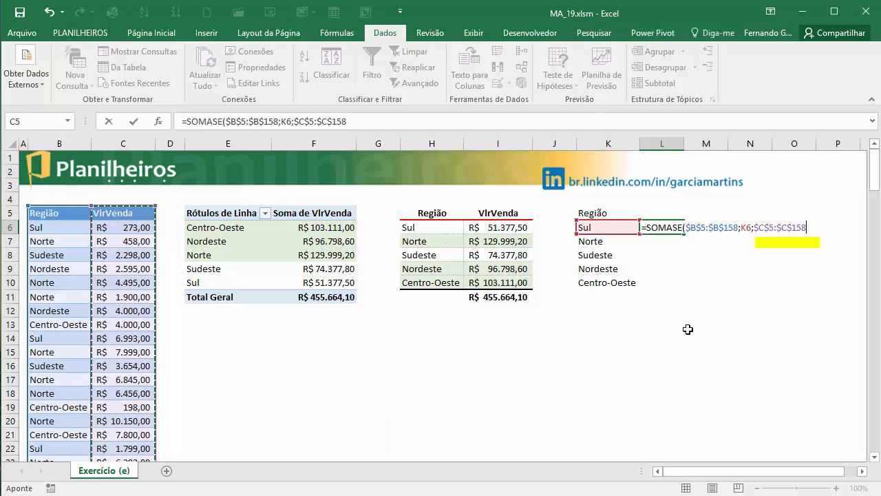
key("Return")
left_click(660, 228)
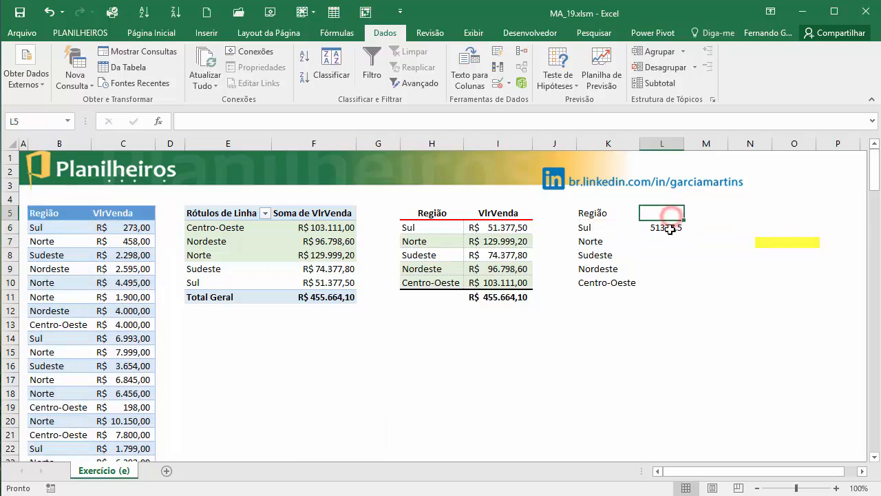
double_click(683, 235)
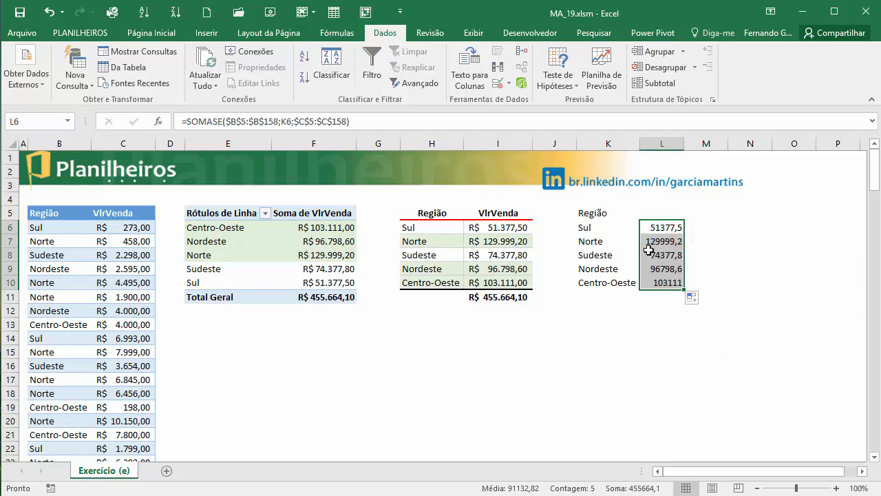
- Format the regional sums in L6:L10 as Moeda with the R$ symbol and two decimal places
key("ctrl+1")
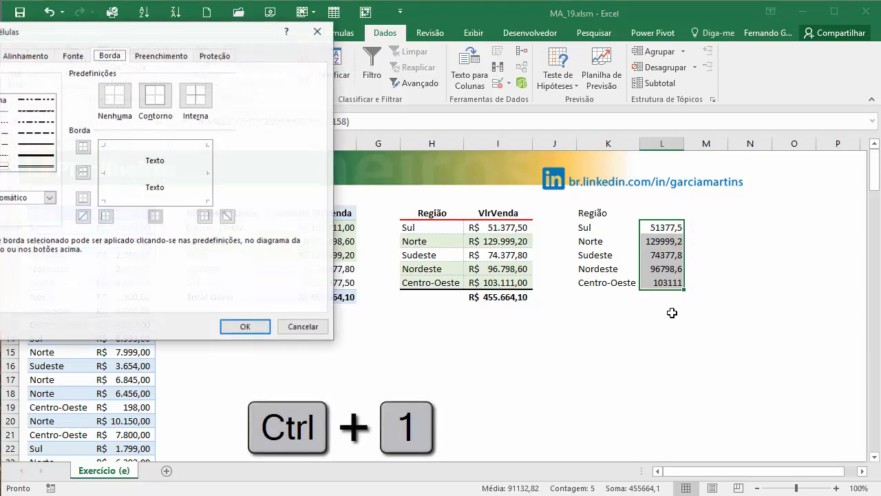
left_click_drag(162, 32, 310, 93)
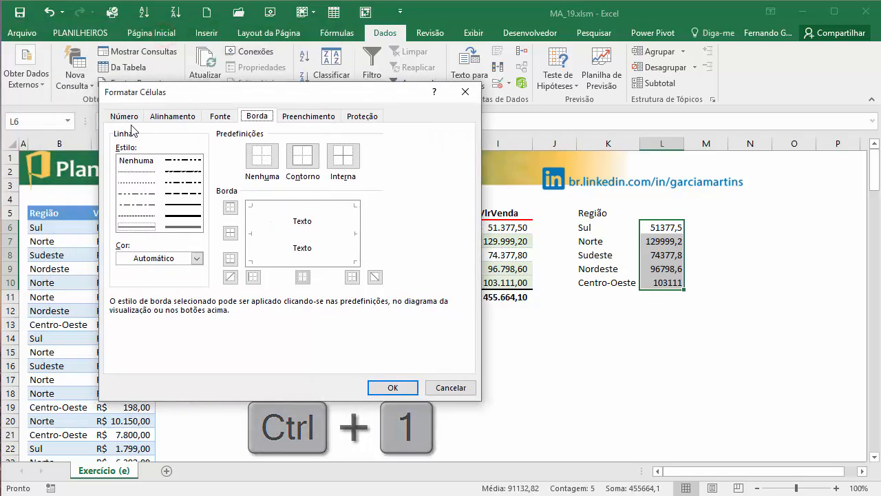
left_click(124, 116)
left_click(130, 168)
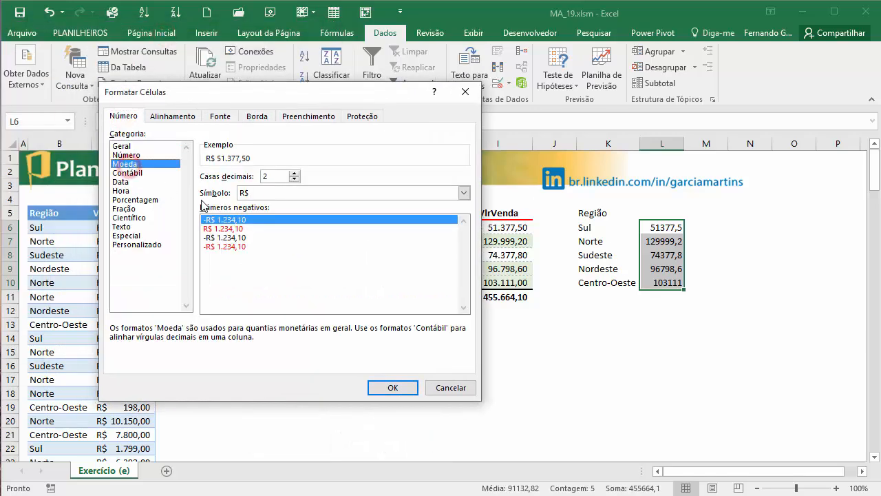
left_click(392, 387)
left_click(720, 366)
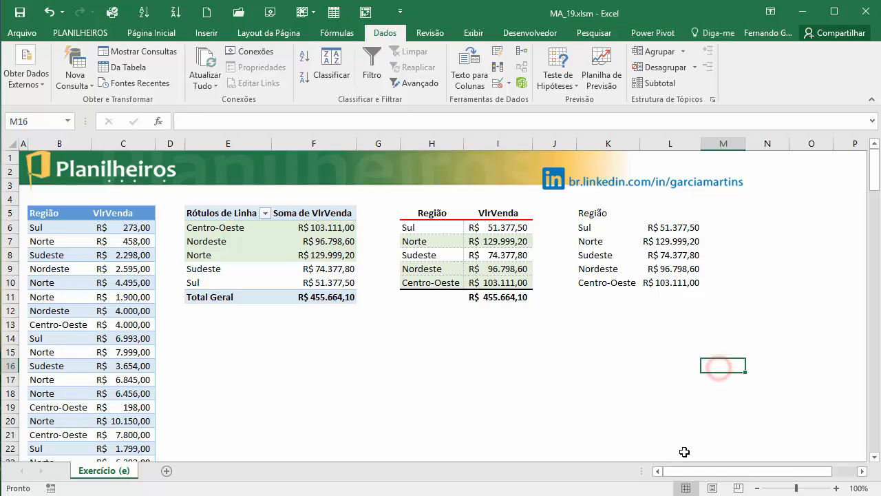
- Enter the column header VlrVenda in L5, above the regional sums
left_click(670, 212)
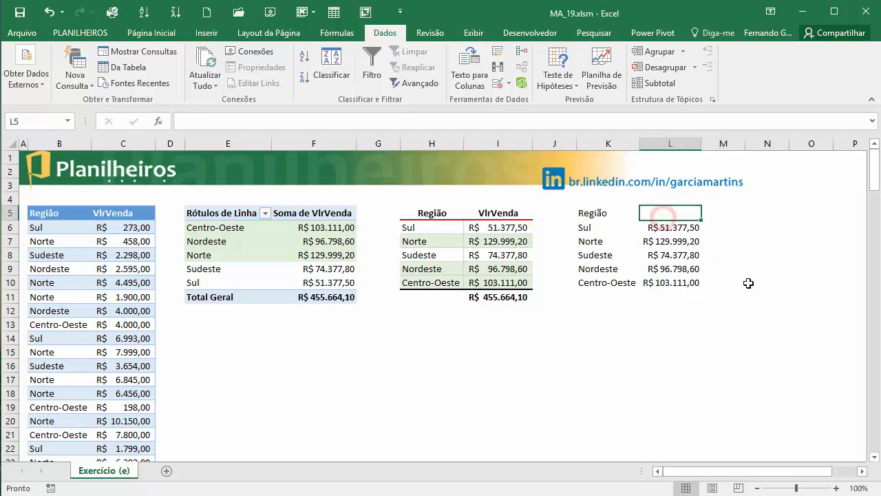
type("VlrVend")
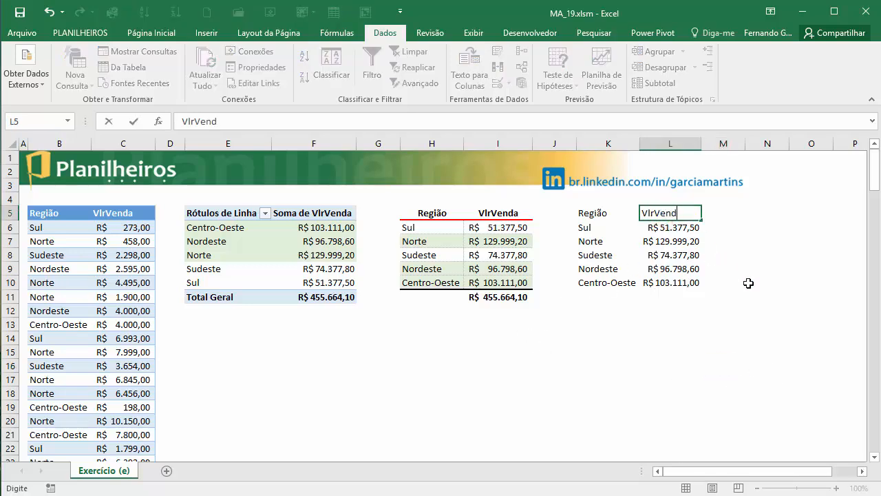
type("a")
key("Return")
left_click(626, 307)
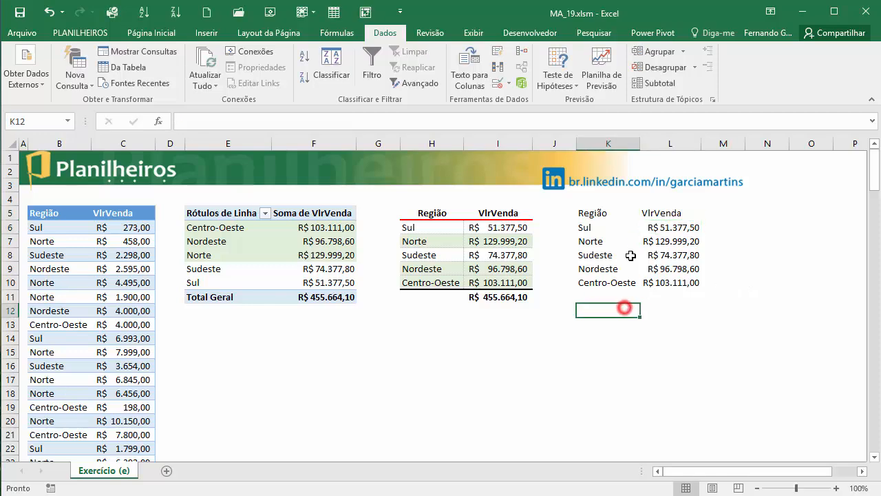
- Review the SOMASE formulas in L6:L10 with their regions in K6:K10, and compare the layout with the consolidated table in H5:I11
left_click(685, 226)
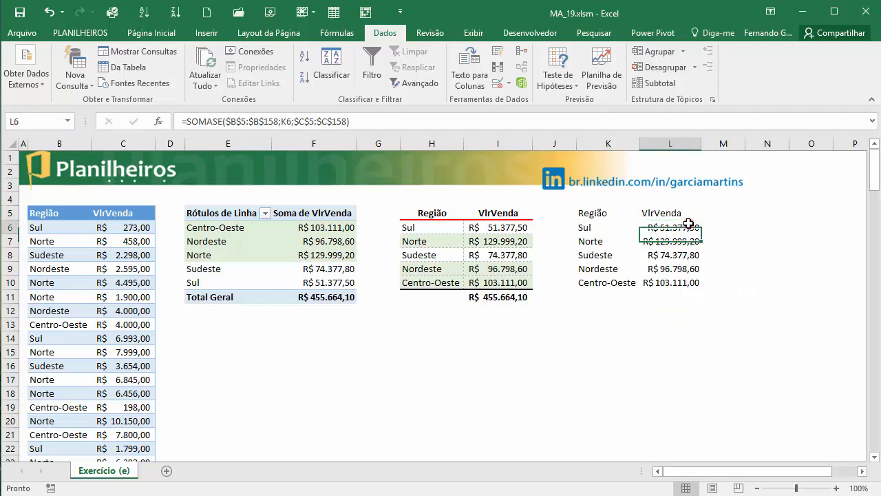
left_click(671, 241)
left_click(671, 255)
left_click(671, 268)
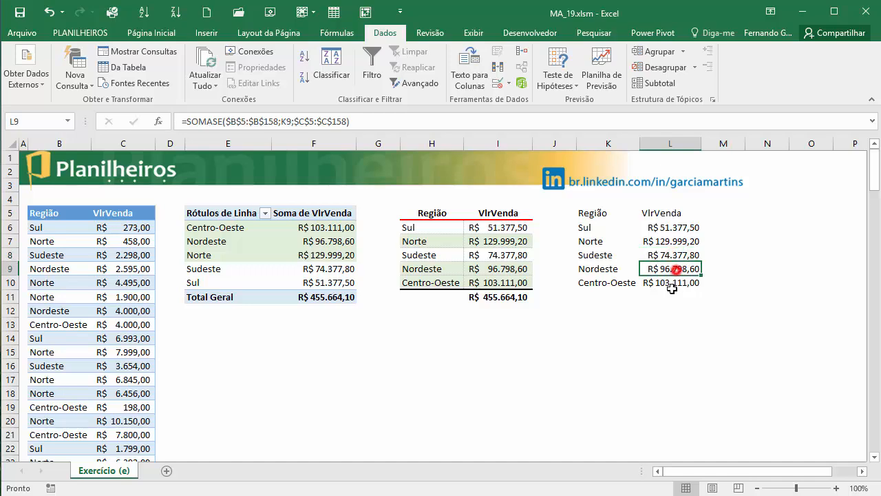
left_click(672, 284)
left_click_drag(584, 228, 597, 285)
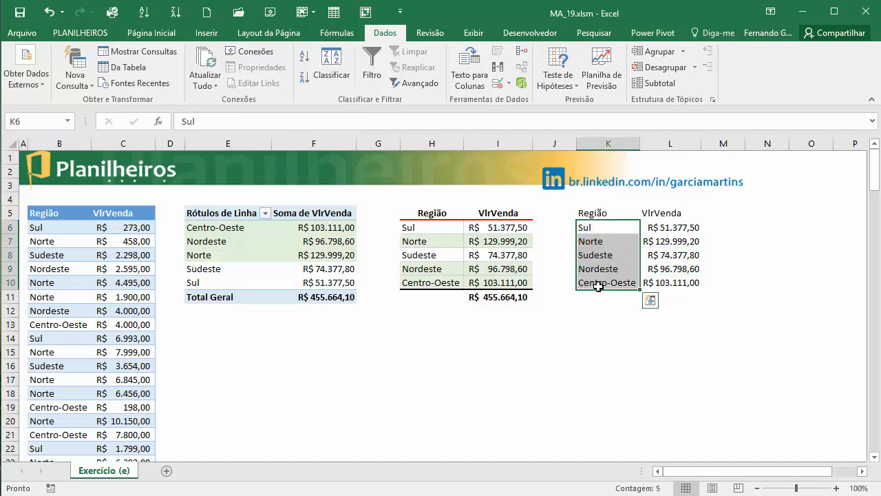
left_click(672, 256)
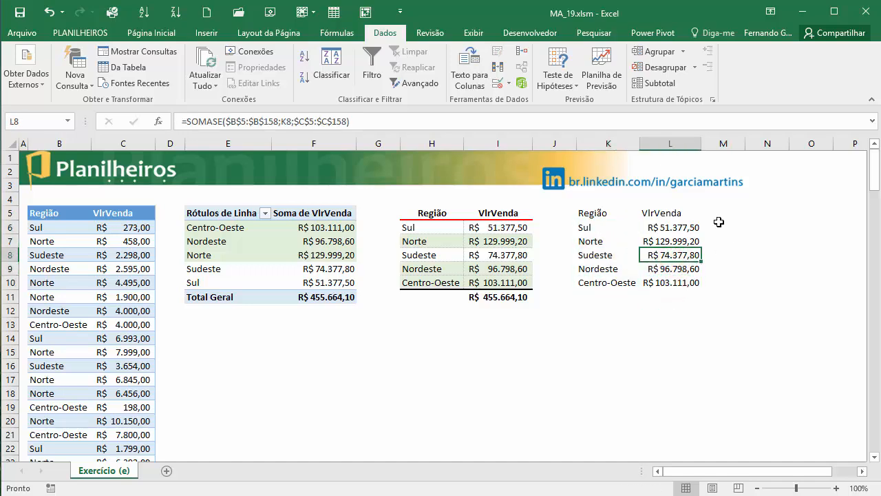
left_click_drag(584, 227, 684, 271)
left_click(662, 325)
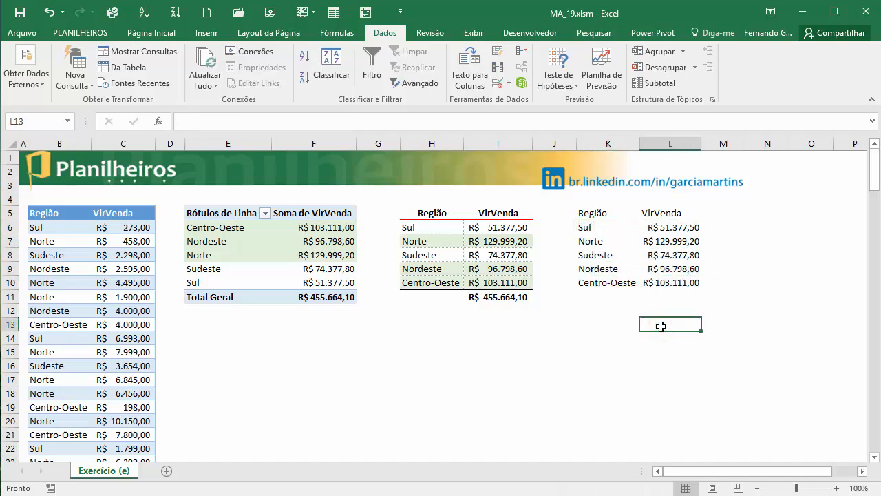
left_click_drag(593, 229, 687, 278)
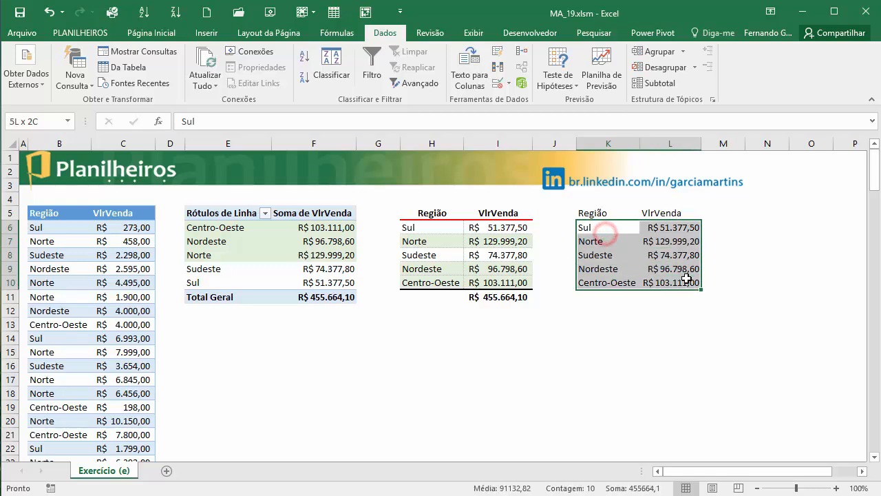
left_click(623, 280)
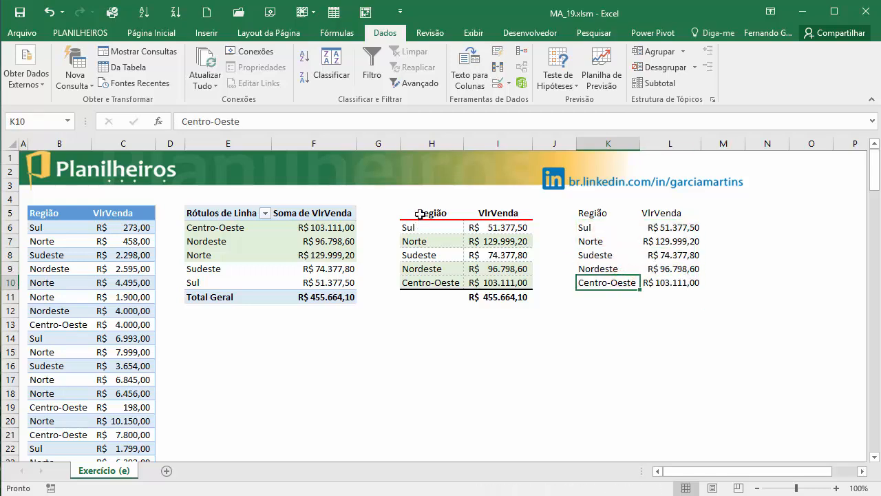
left_click_drag(417, 214, 525, 295)
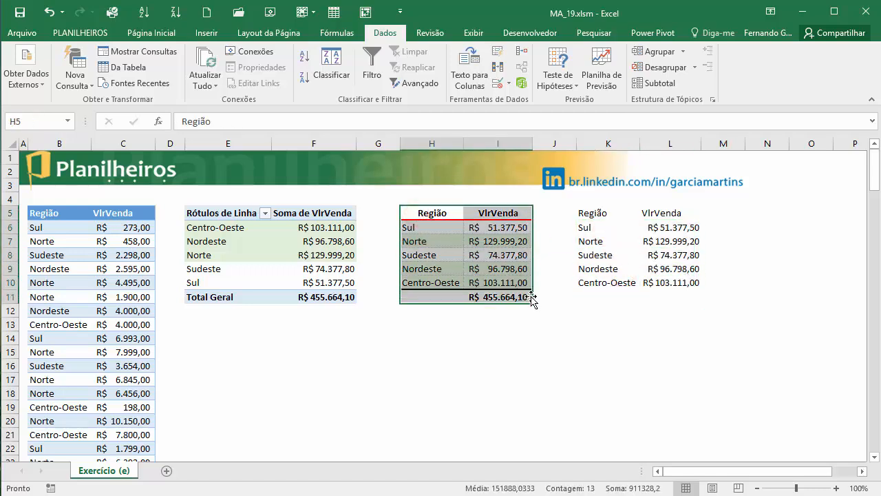
left_click(637, 325)
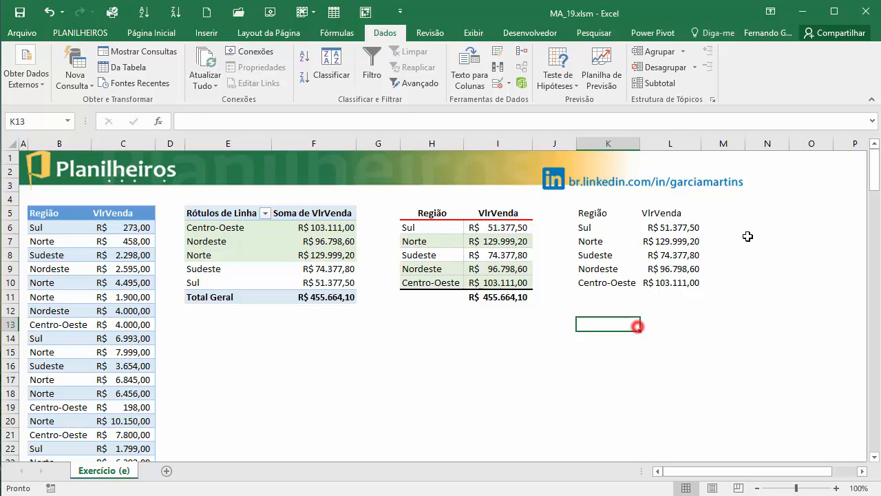
- Add an AutoSum total of the regional sums in L11, using the range K5:L11
left_click(667, 298)
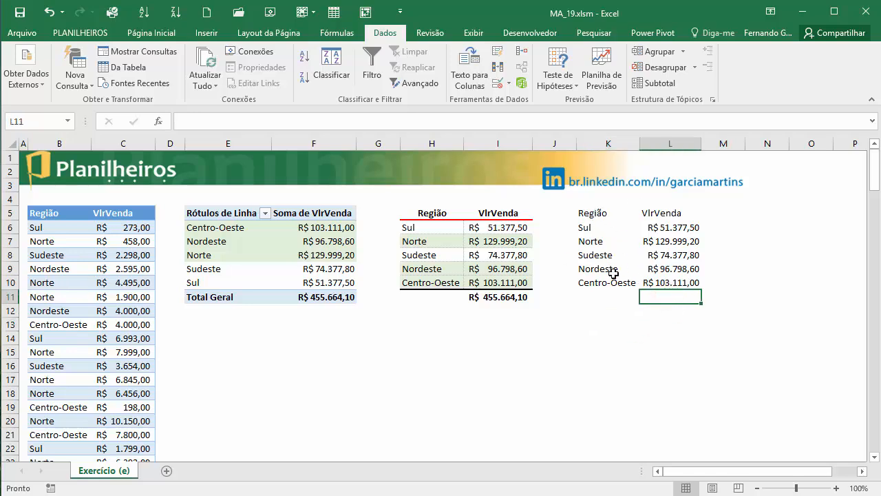
left_click_drag(587, 213, 671, 294)
key("alt+equal")
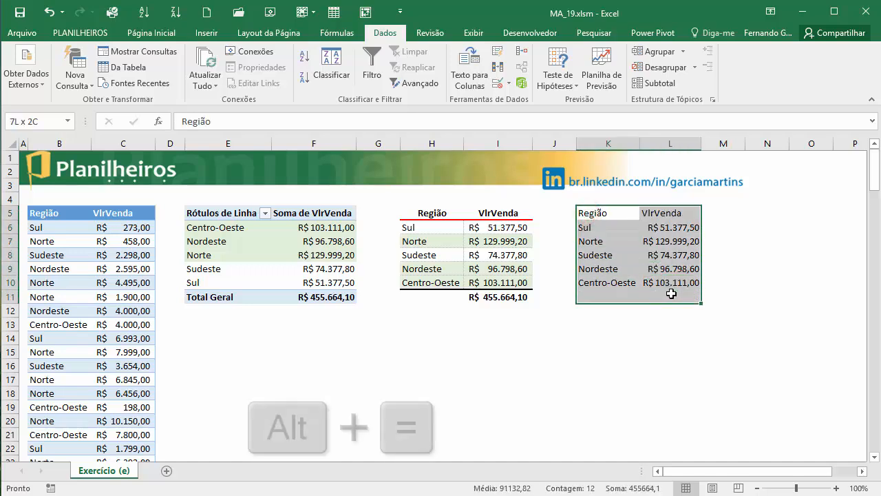
left_click(677, 391)
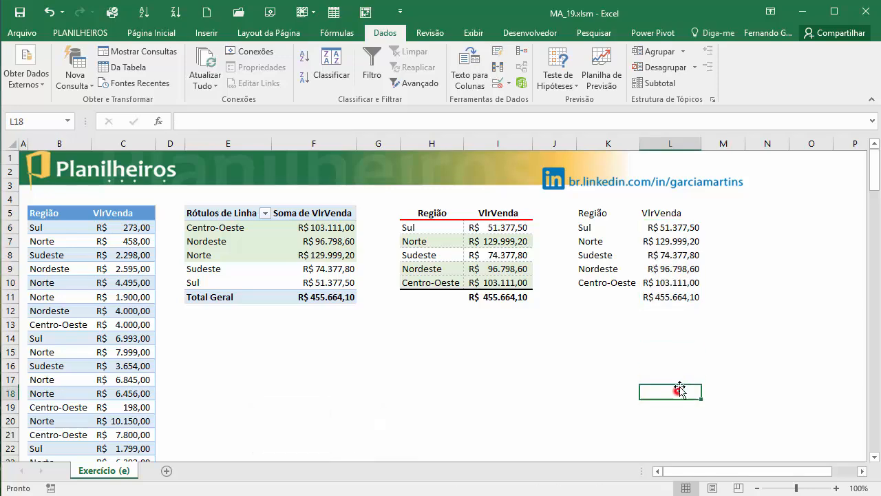
- Add grey hairline borders between the rows and columns inside the range K6:L10
left_click(675, 299)
left_click_drag(591, 283, 695, 224)
key("ctrl+1")
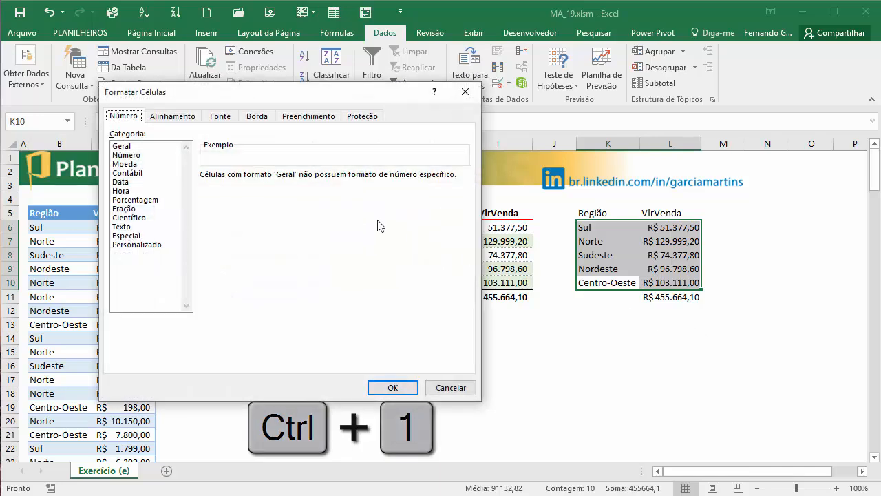
left_click(259, 115)
left_click(133, 172)
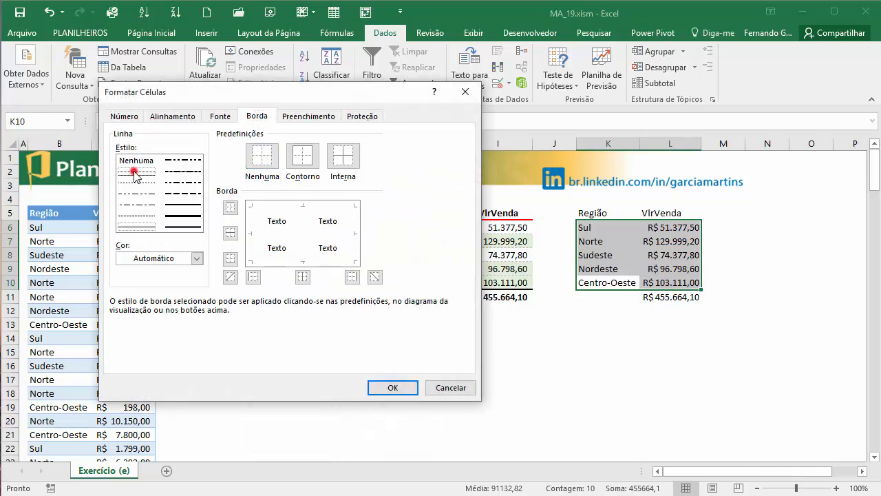
left_click(144, 258)
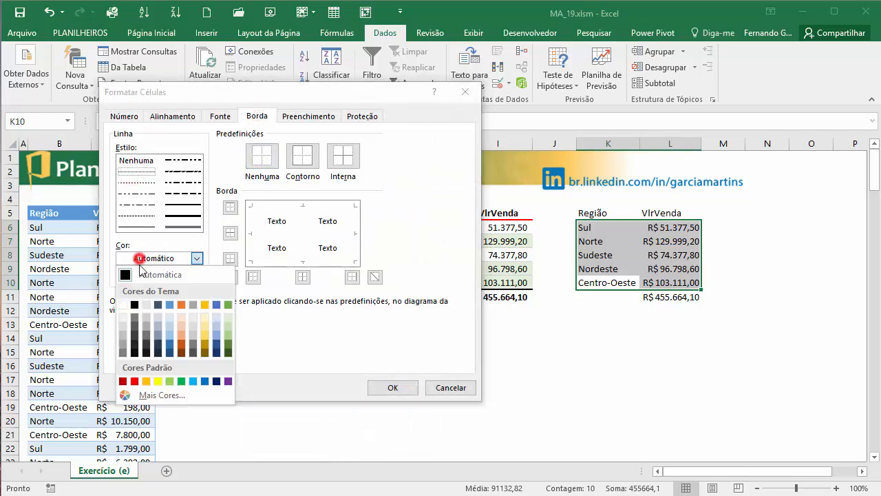
left_click(122, 347)
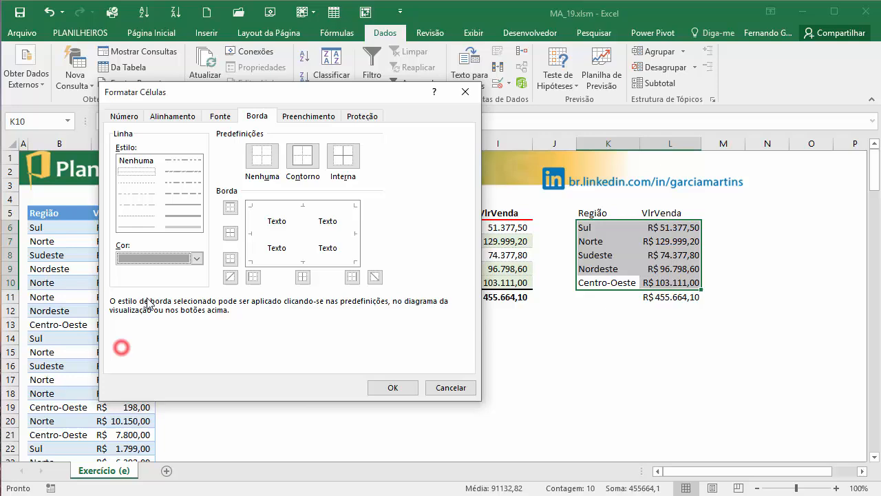
left_click(280, 237)
left_click(304, 221)
- Give K6:L10 a medium solid black bottom border and a medium solid red top border
left_click(175, 256)
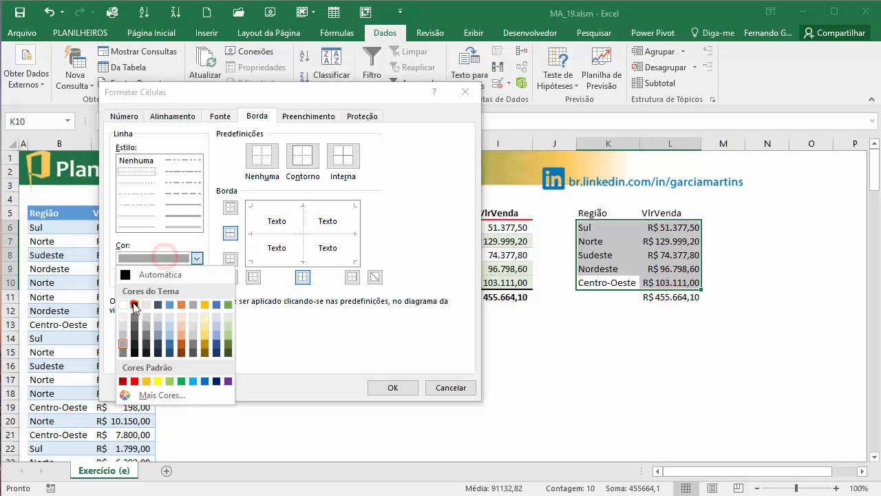
left_click(135, 306)
left_click(184, 204)
left_click(272, 260)
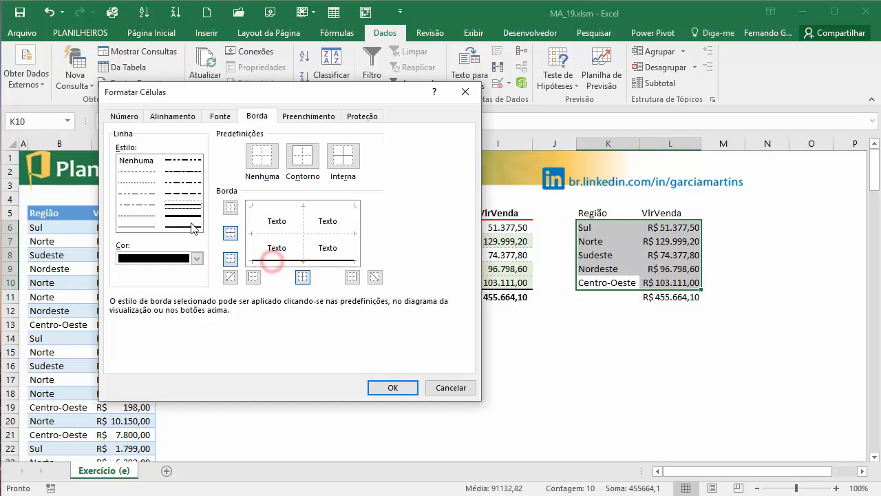
left_click(159, 259)
left_click(137, 378)
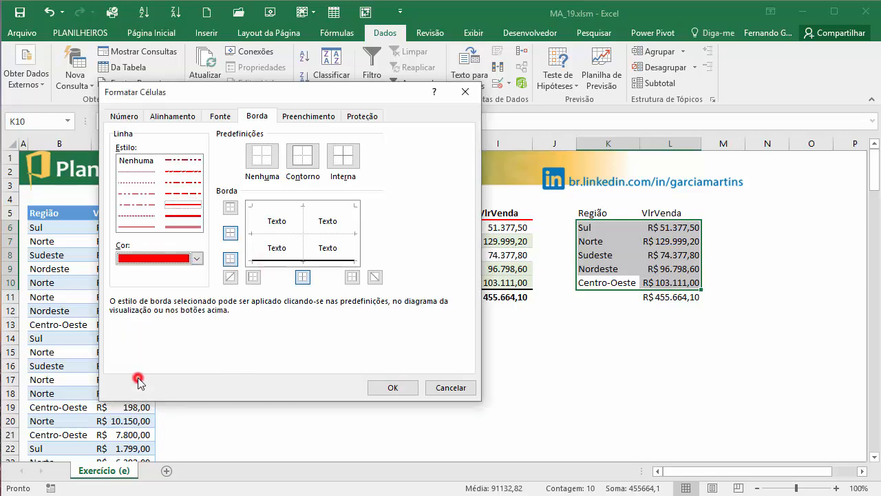
left_click(275, 205)
left_click(393, 388)
left_click(627, 354)
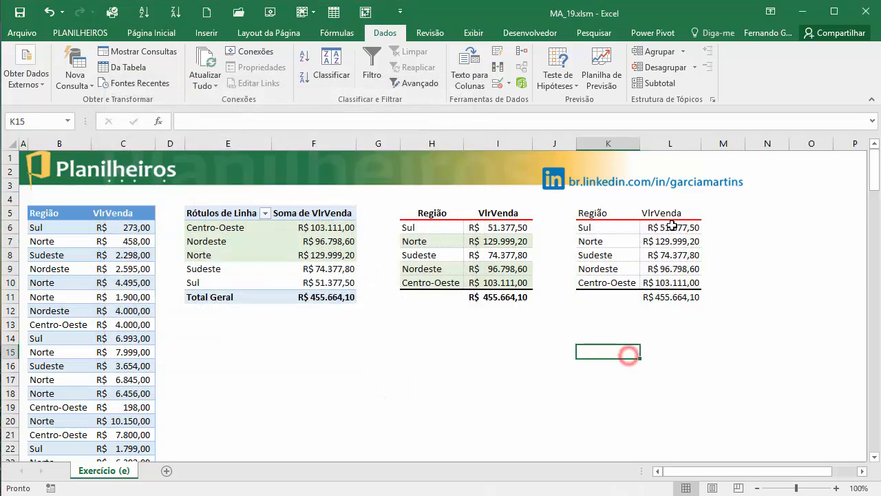
- Make the headers Região and VlrVenda in K5:L5 bold and centre them horizontally
left_click_drag(597, 213, 669, 212)
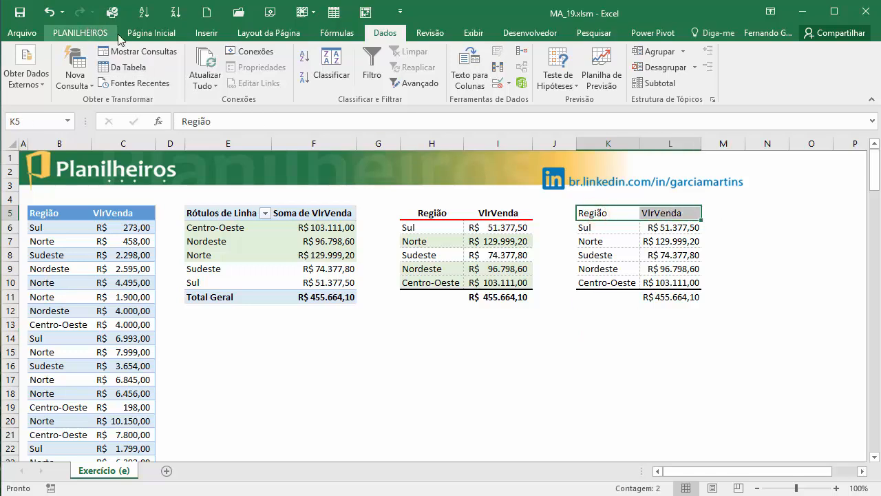
left_click(151, 33)
left_click(102, 77)
left_click(740, 325)
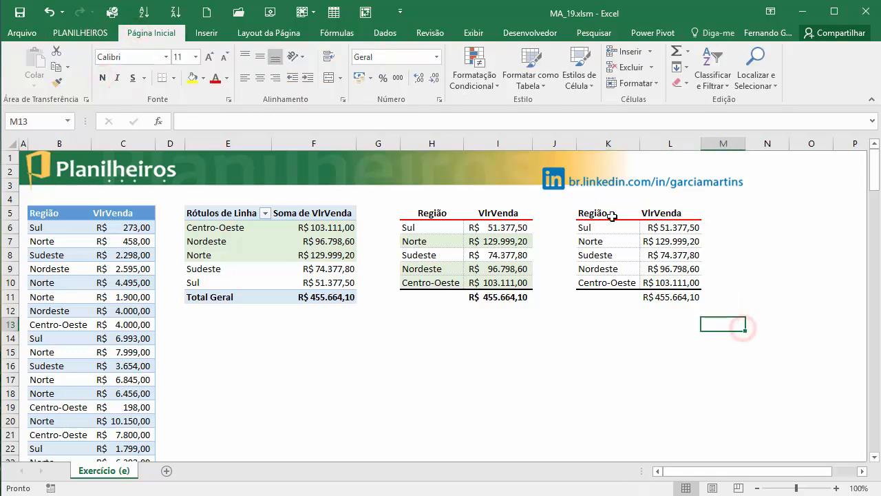
left_click_drag(612, 215, 672, 213)
left_click(260, 77)
left_click(553, 284)
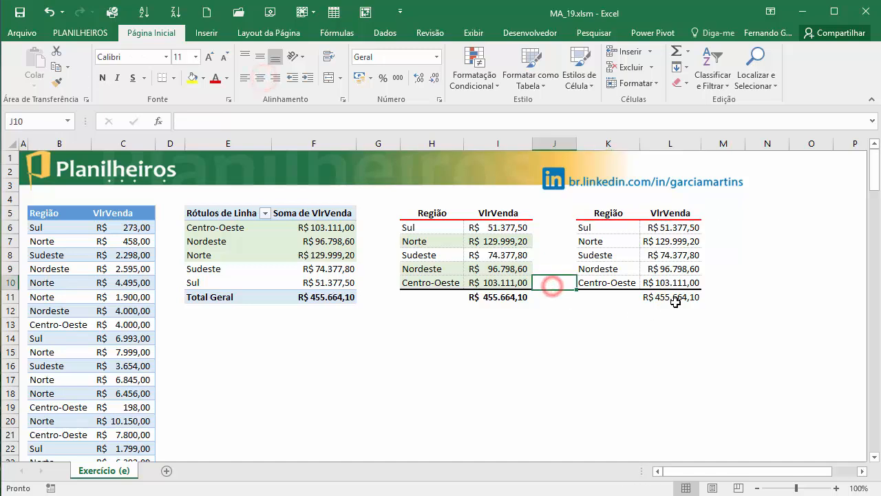
- Make the total of the regional sums in L11 bold
left_click(675, 301)
left_click(103, 77)
left_click(700, 358)
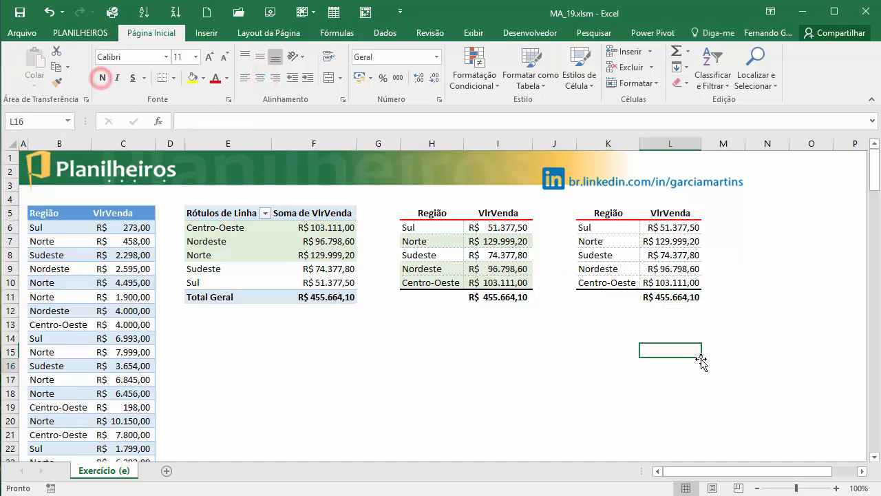
- Sort the regions and their sums in K6:L10 in ascending order from A to Z
left_click_drag(592, 226, 687, 279)
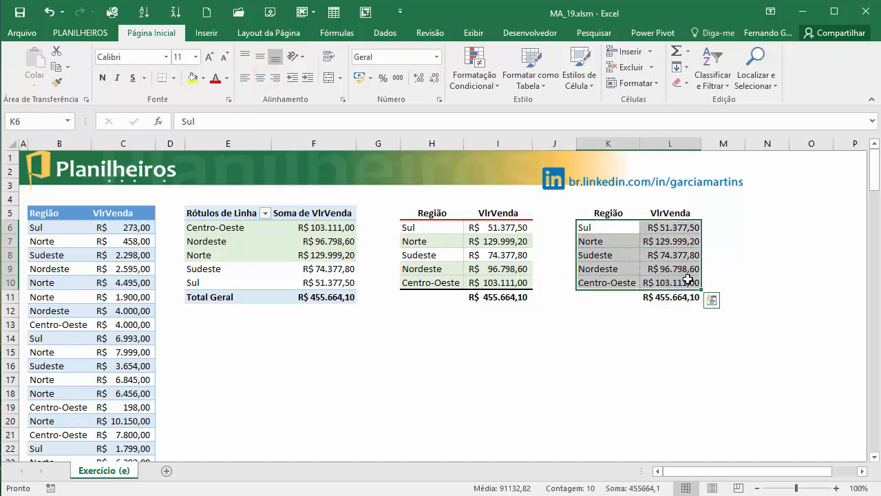
left_click(598, 372)
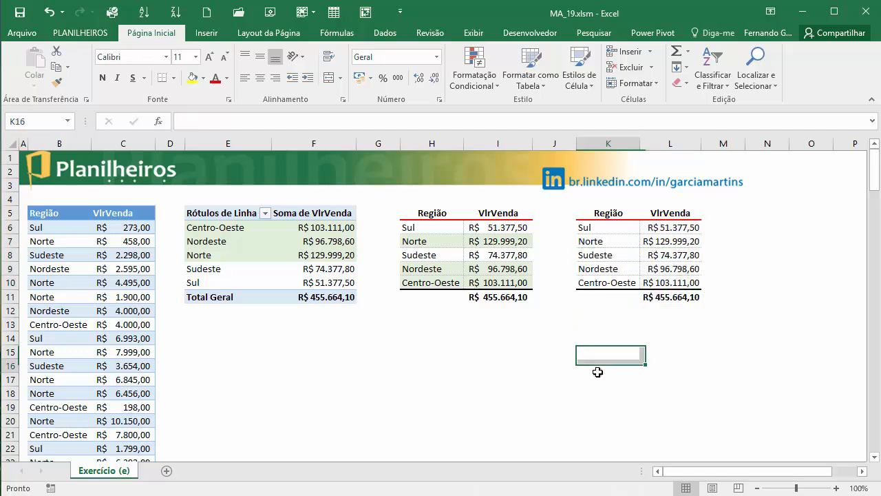
left_click(618, 309)
left_click(603, 224)
left_click_drag(610, 228, 668, 281)
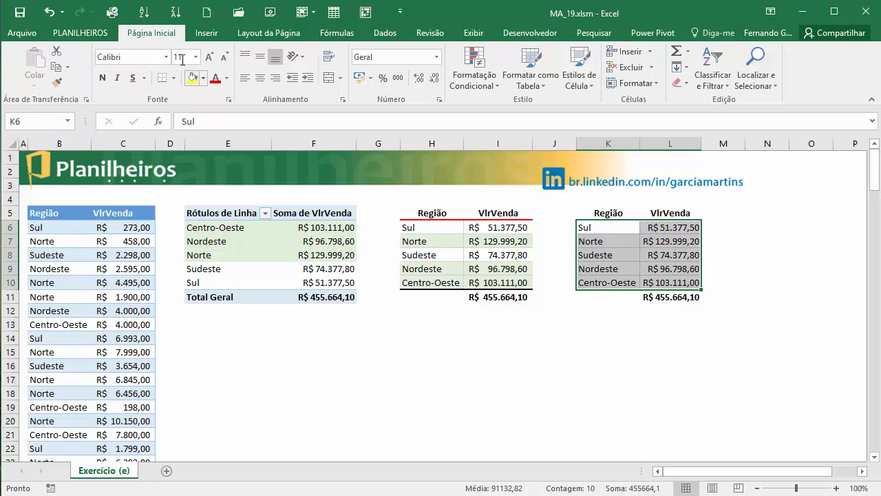
left_click(387, 35)
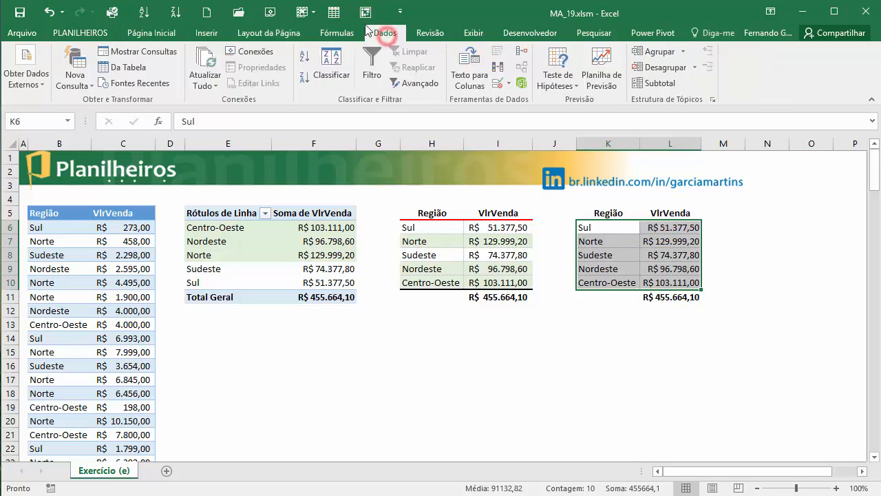
left_click(304, 60)
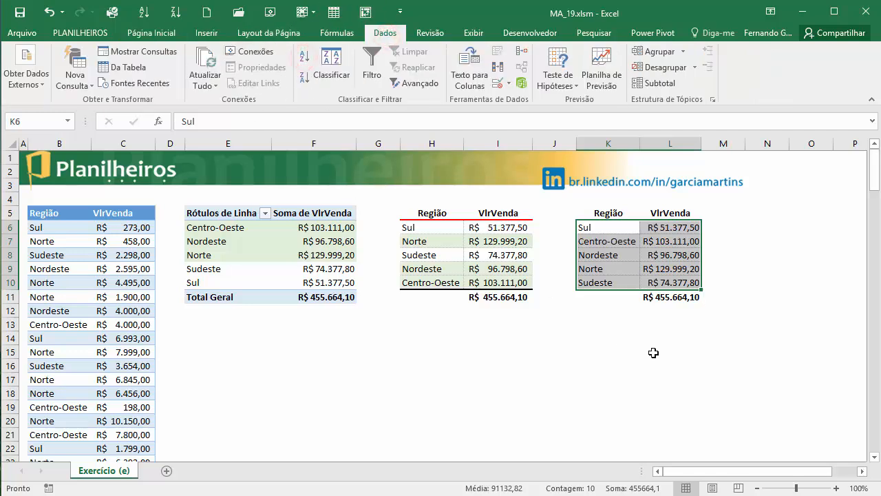
left_click(611, 353)
left_click(731, 389)
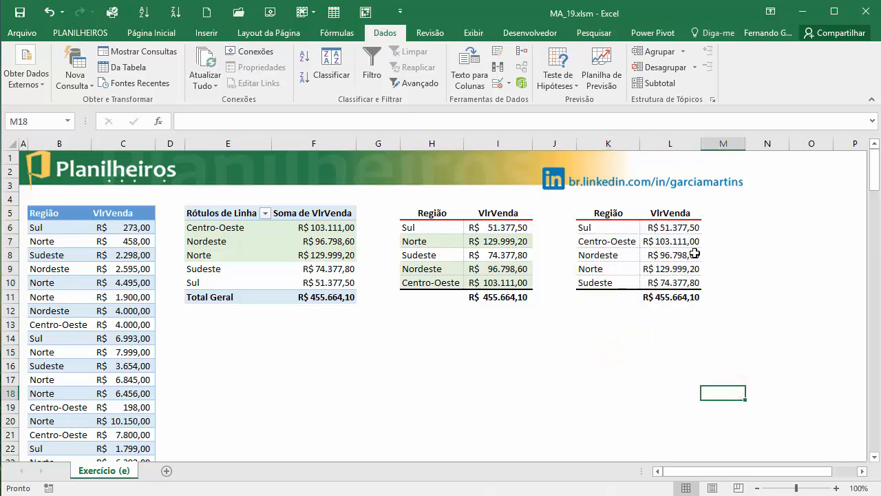
- Create a formula-based conditional formatting rule for K6:L10 with the condition =$L6>90000
left_click_drag(602, 230, 680, 284)
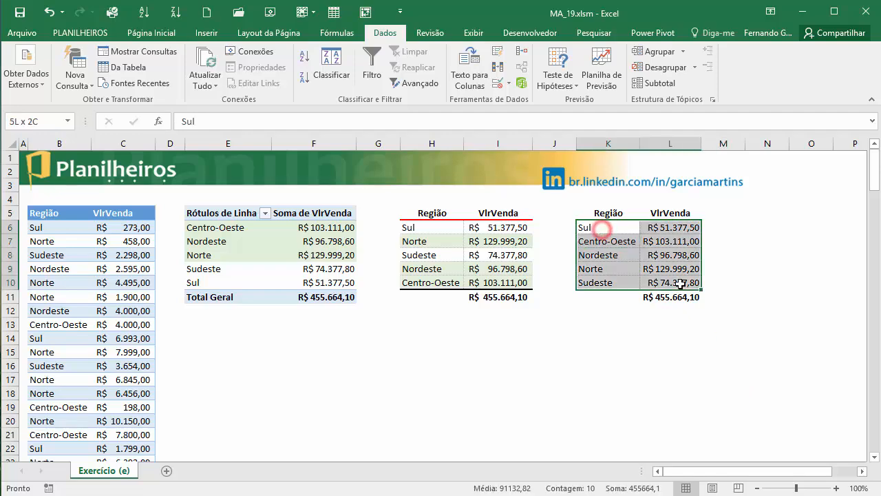
left_click(140, 35)
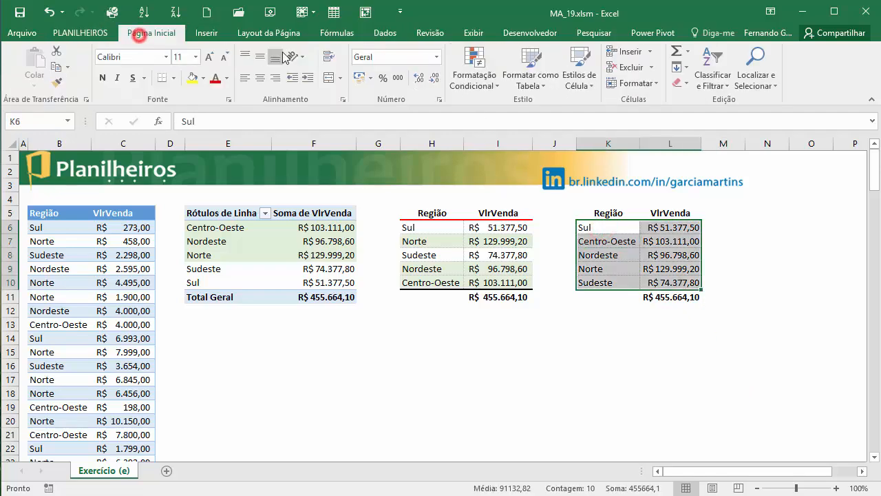
left_click(477, 80)
left_click(460, 311)
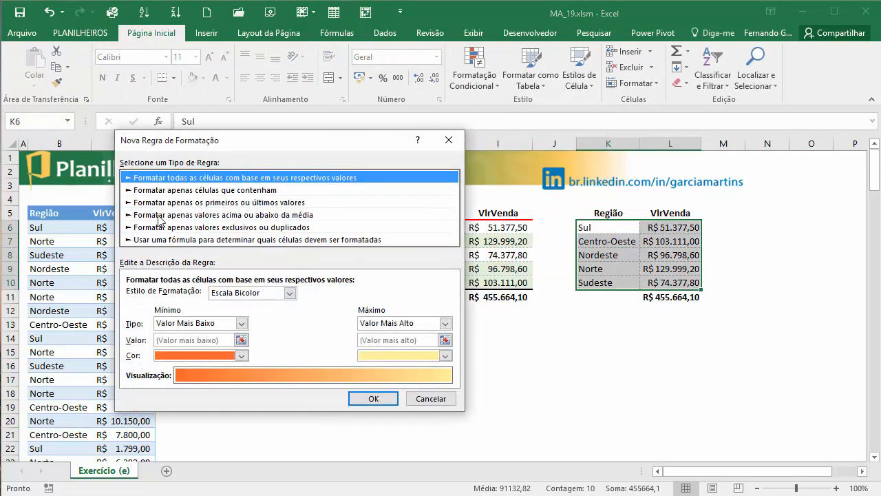
left_click(180, 240)
left_click(260, 297)
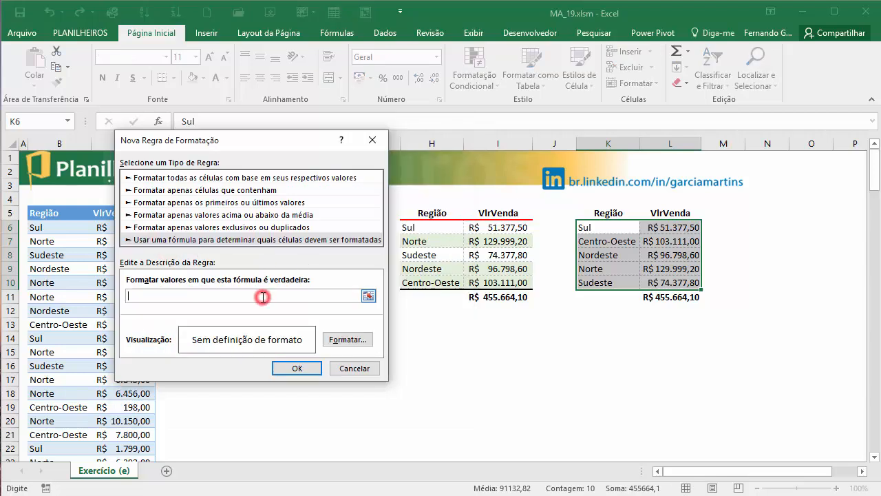
left_click(683, 227)
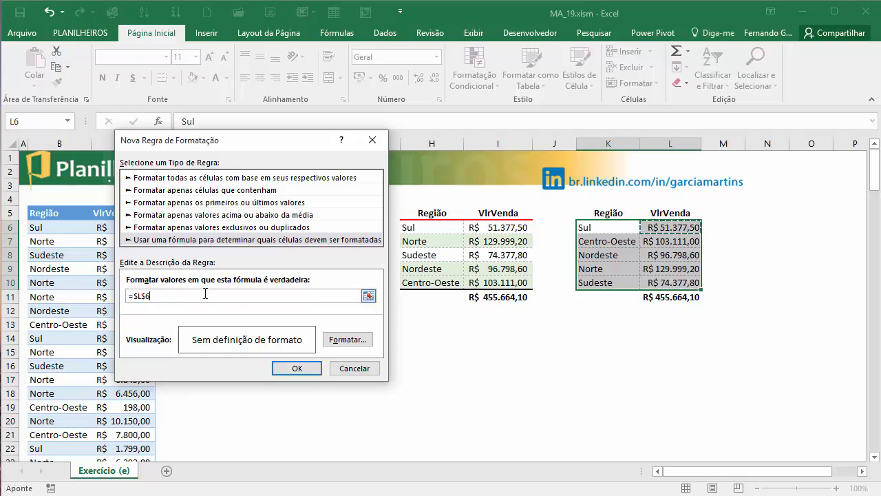
key("F4")
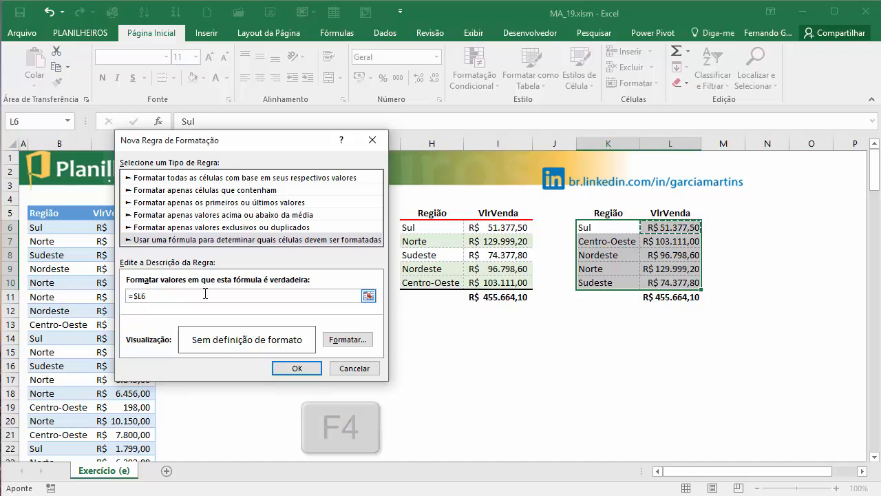
type(">90000")
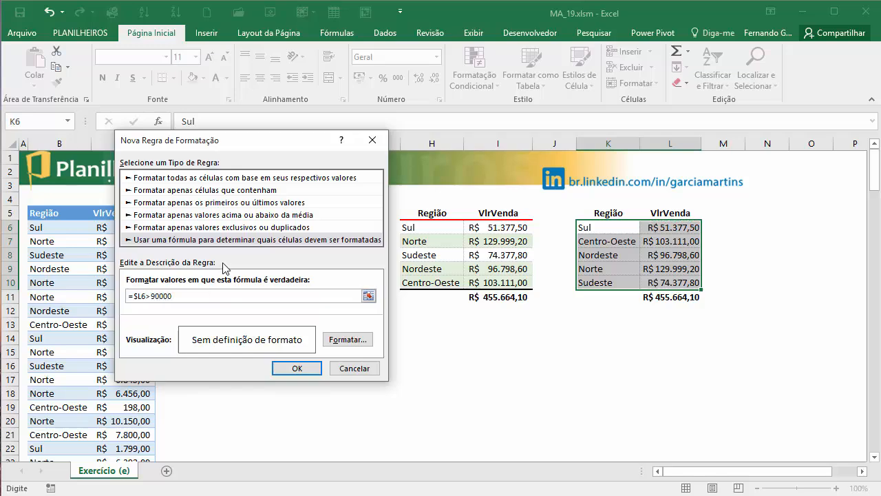
- Set the rule's format to the lightest green theme fill and apply it to K6:L10
left_click(348, 339)
left_click(252, 94)
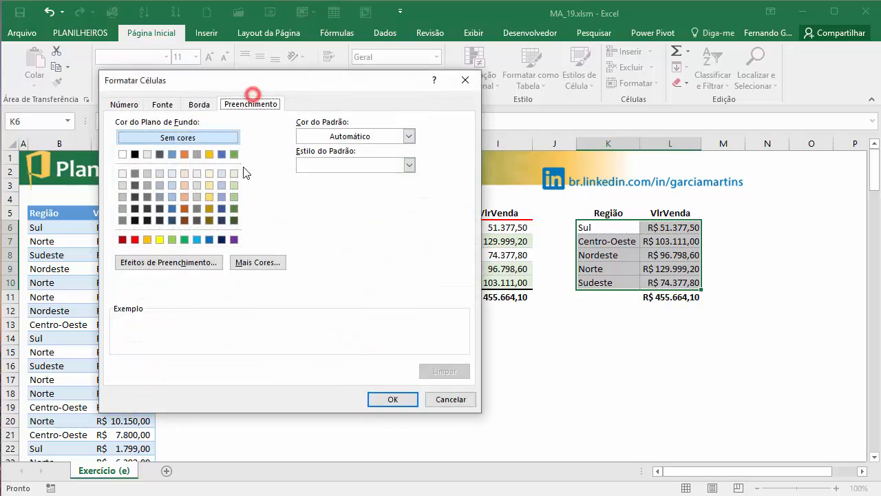
left_click(234, 173)
left_click(390, 398)
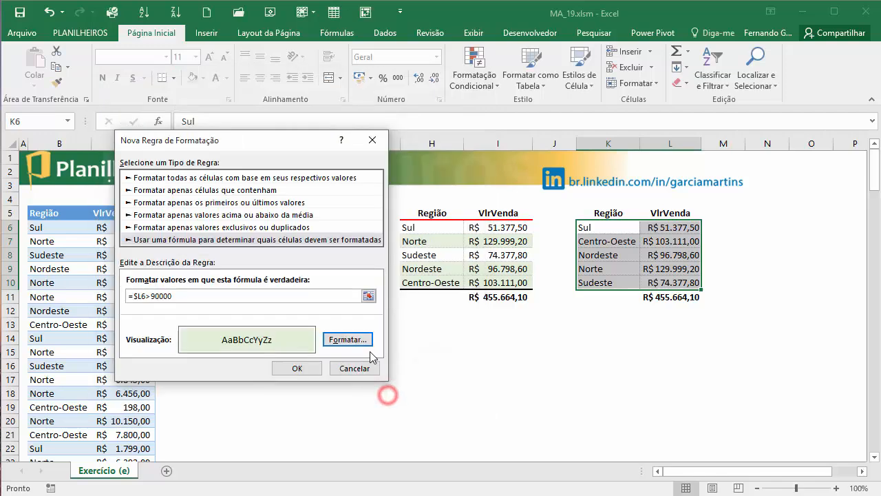
left_click(297, 368)
left_click(651, 418)
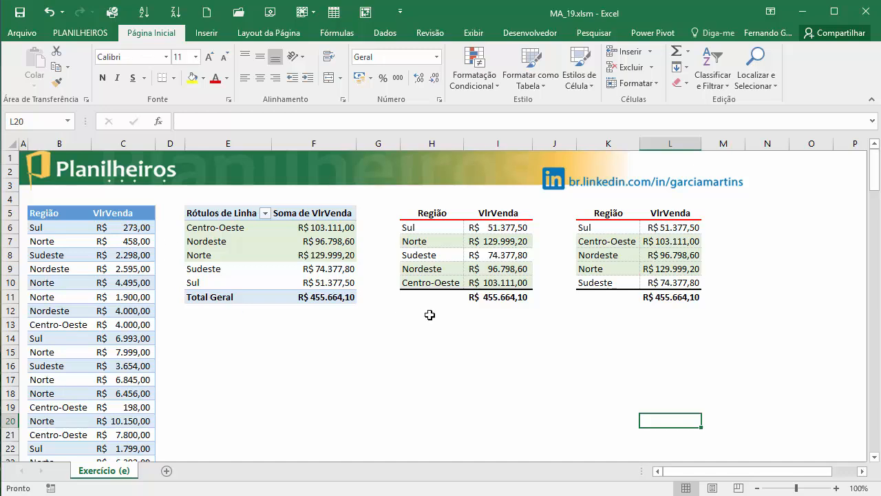
- Compare the PivotTable in E5:F11, the Consolidar table in H5:I11 and the SOMASE table in K5:L11, including the formula in L6
left_click(207, 227)
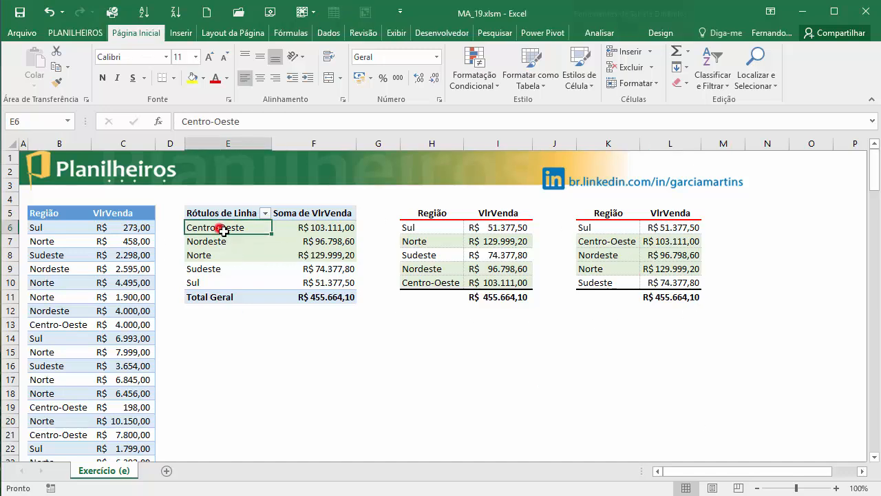
left_click(437, 241)
left_click(624, 253)
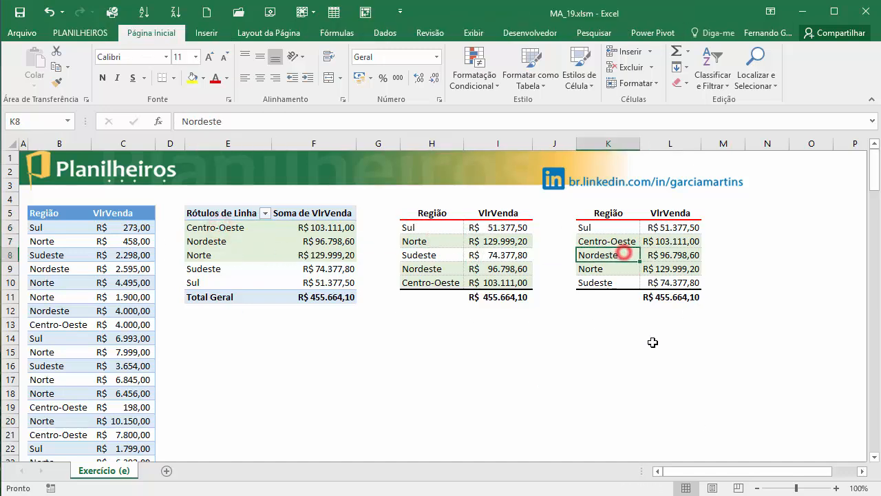
left_click(595, 355)
left_click(236, 227)
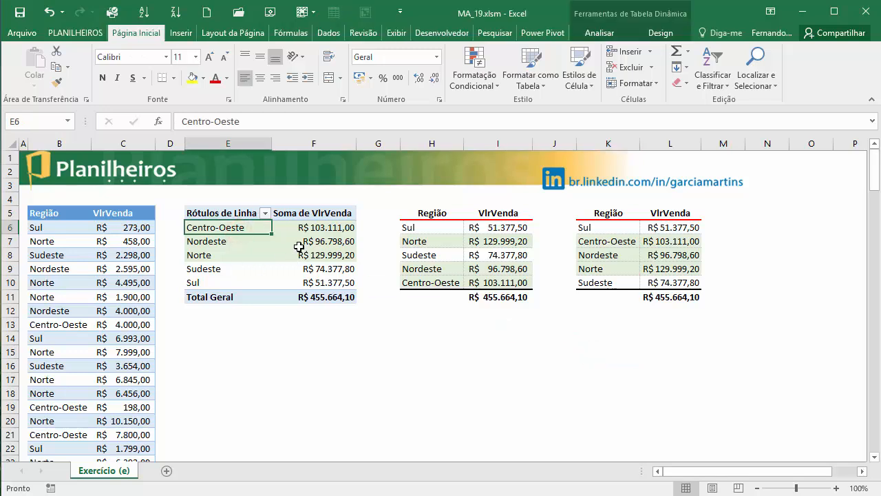
left_click(299, 246)
left_click(465, 240)
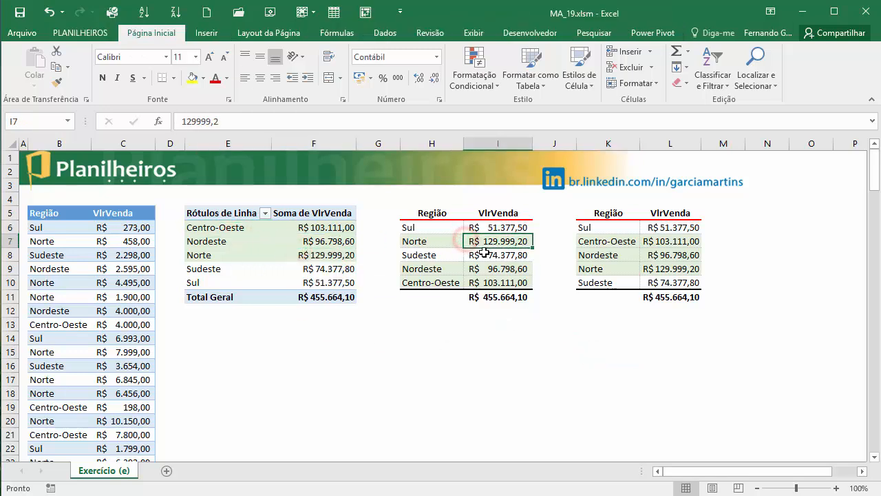
left_click(385, 32)
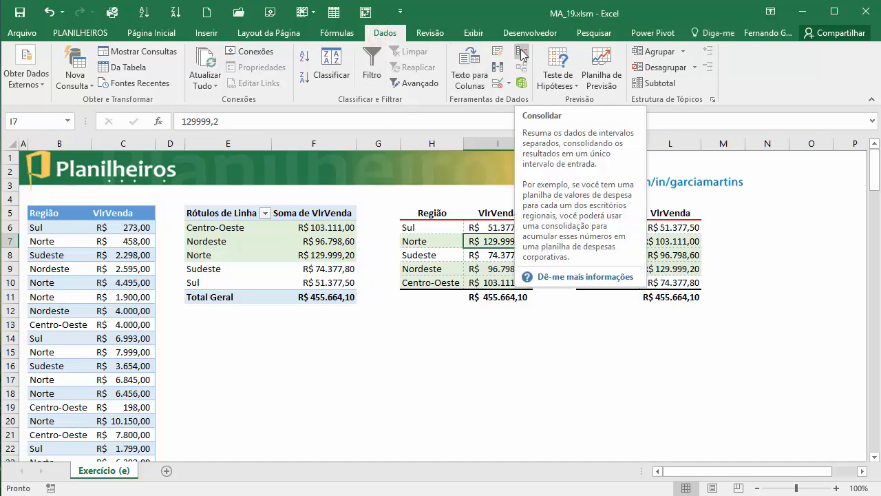
left_click(543, 389)
left_click(612, 228)
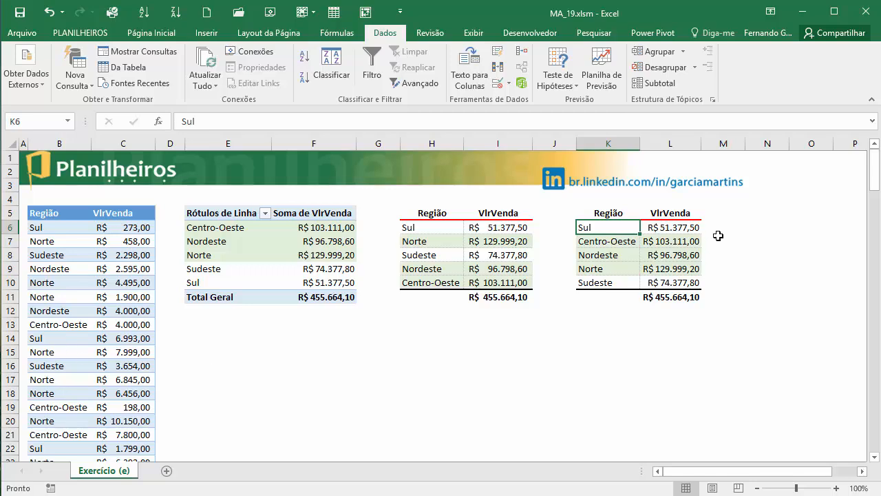
left_click(686, 230)
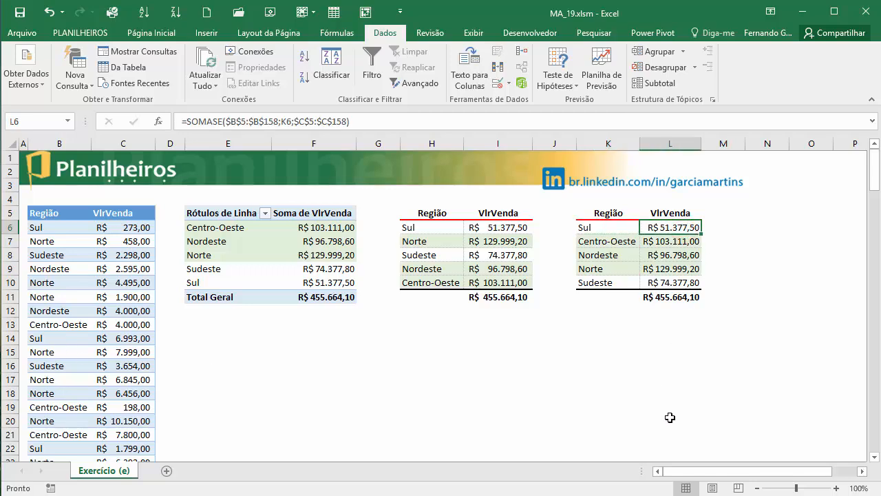